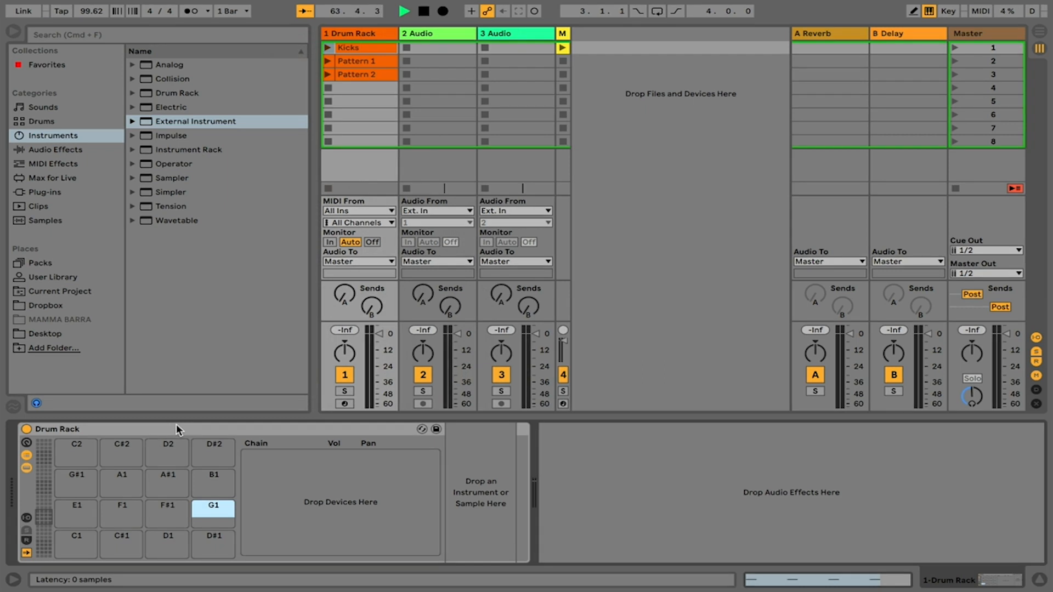
- Load a Sampler onto the Drum Rack's C1 pad and show its zone editor with the sample select ranges
left_click(174, 179)
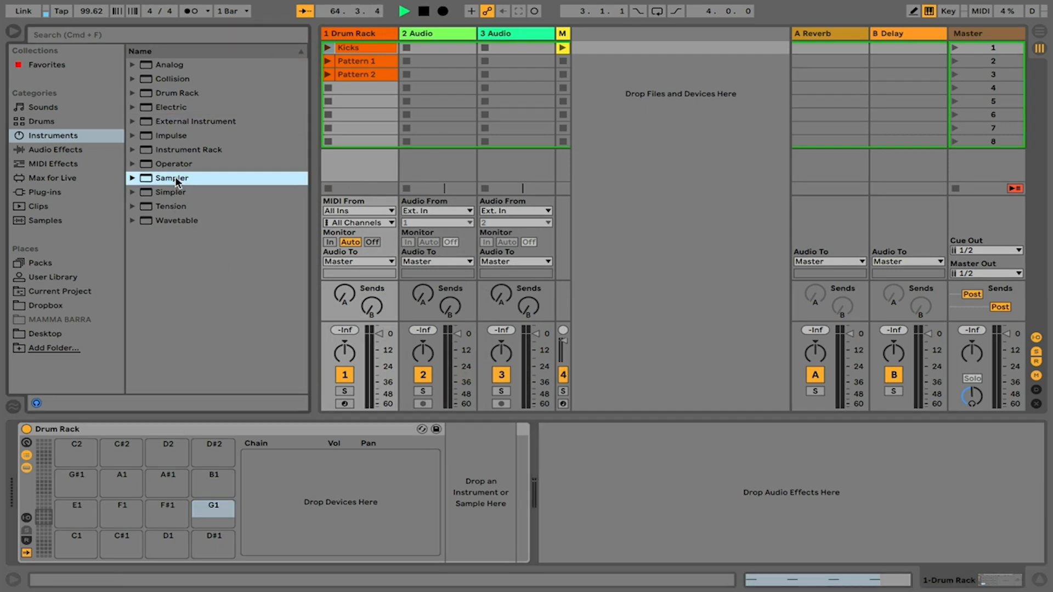
left_click_drag(176, 177, 80, 542)
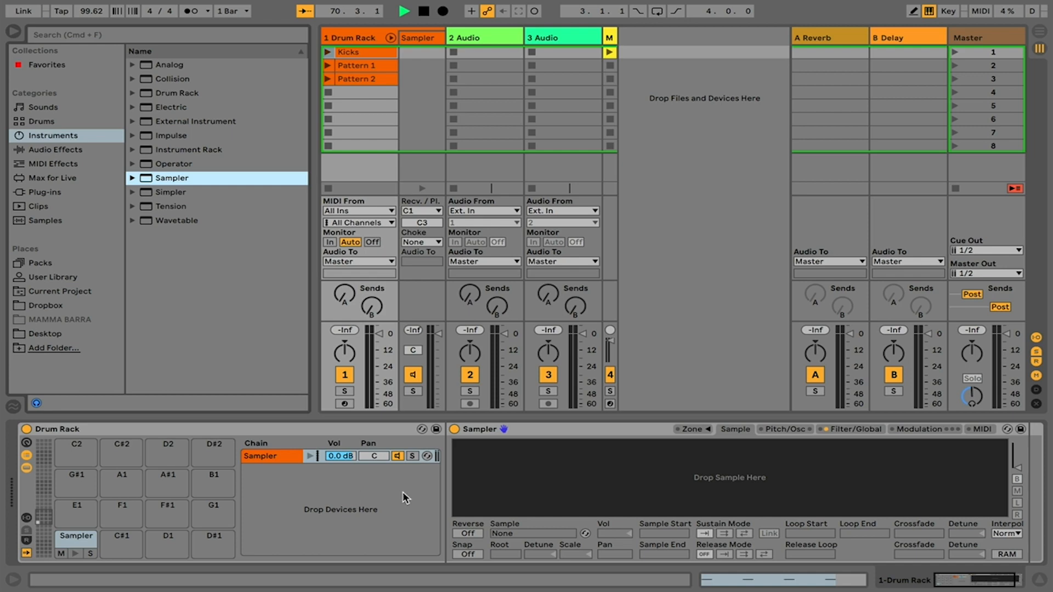
left_click(696, 430)
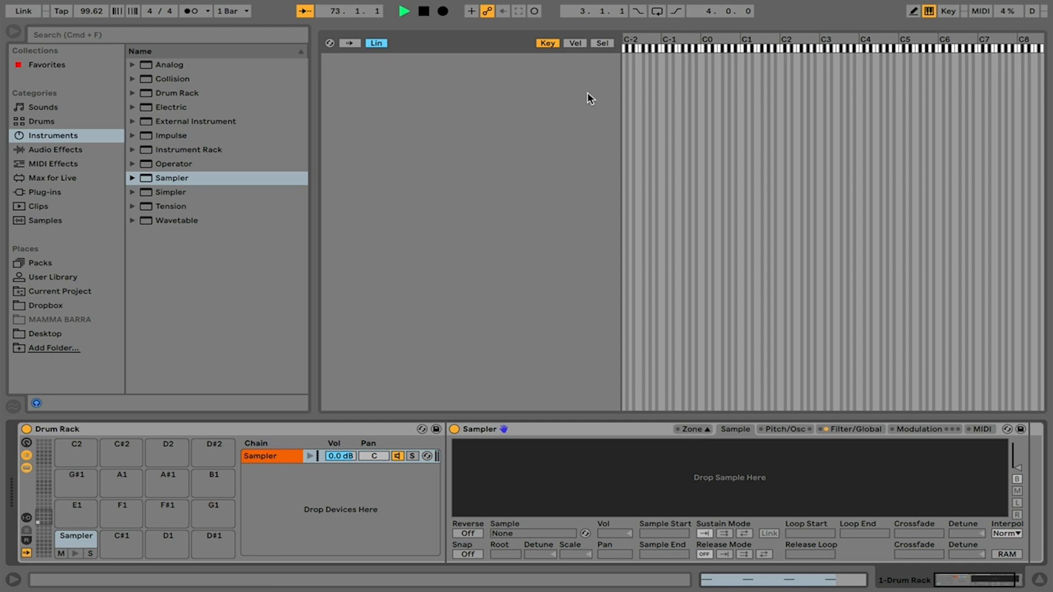
left_click(602, 43)
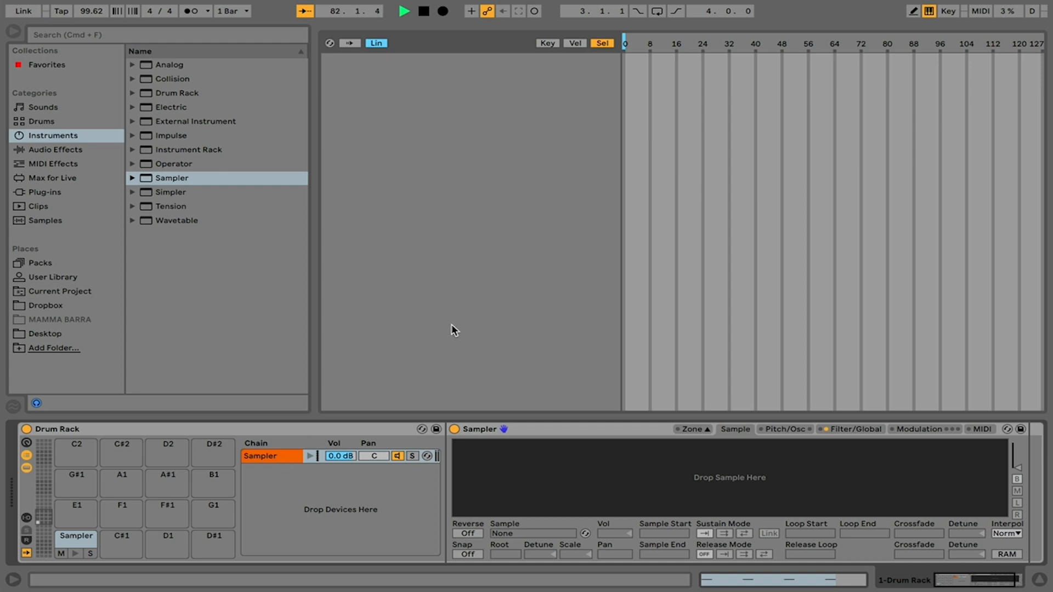
- Add the Kick samples ZB_JD_Steppers Kick Drum and TT_Todd Kick9 from the Drums category to the Sampler's zone list
left_click(42, 121)
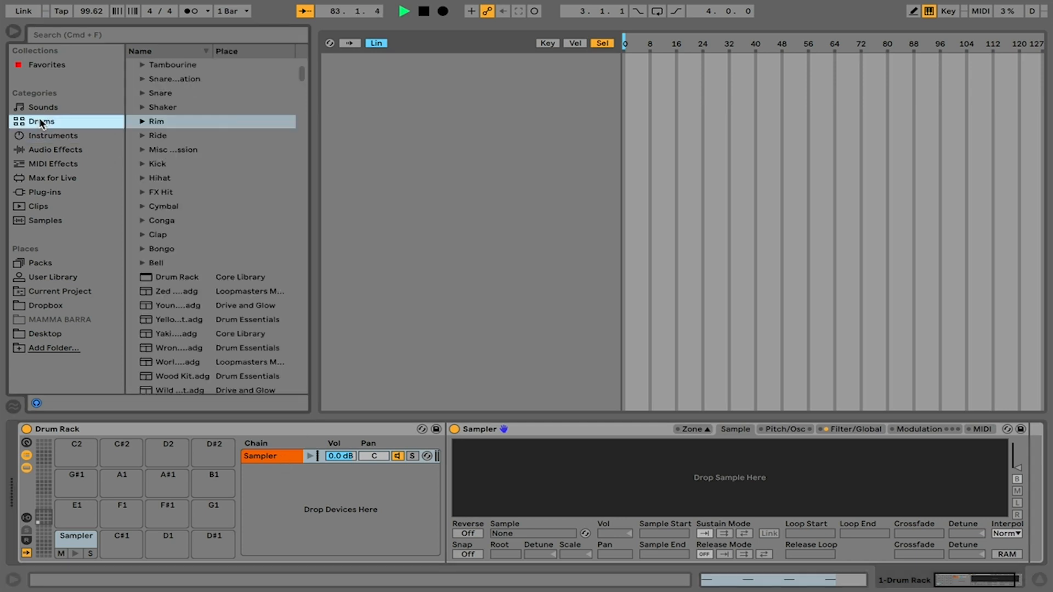
left_click(142, 163)
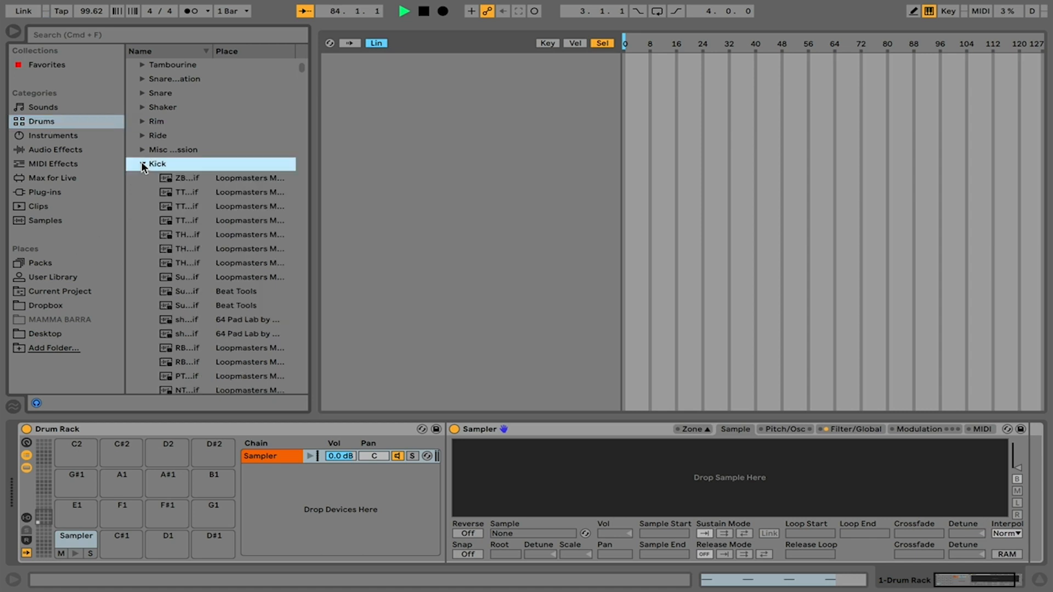
left_click(223, 175)
left_click_drag(222, 176, 395, 180)
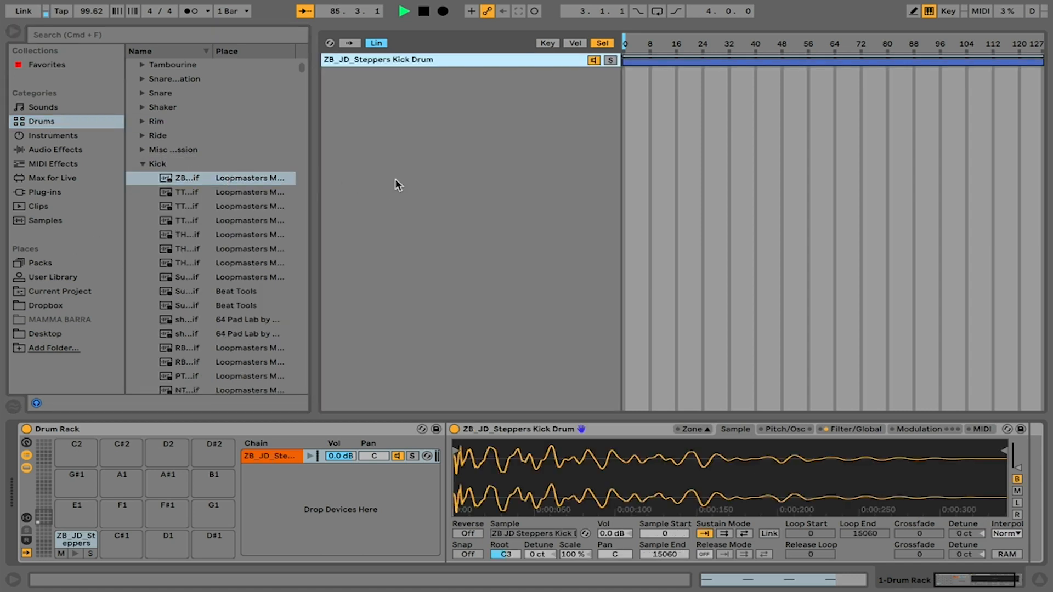
left_click_drag(186, 192, 423, 159)
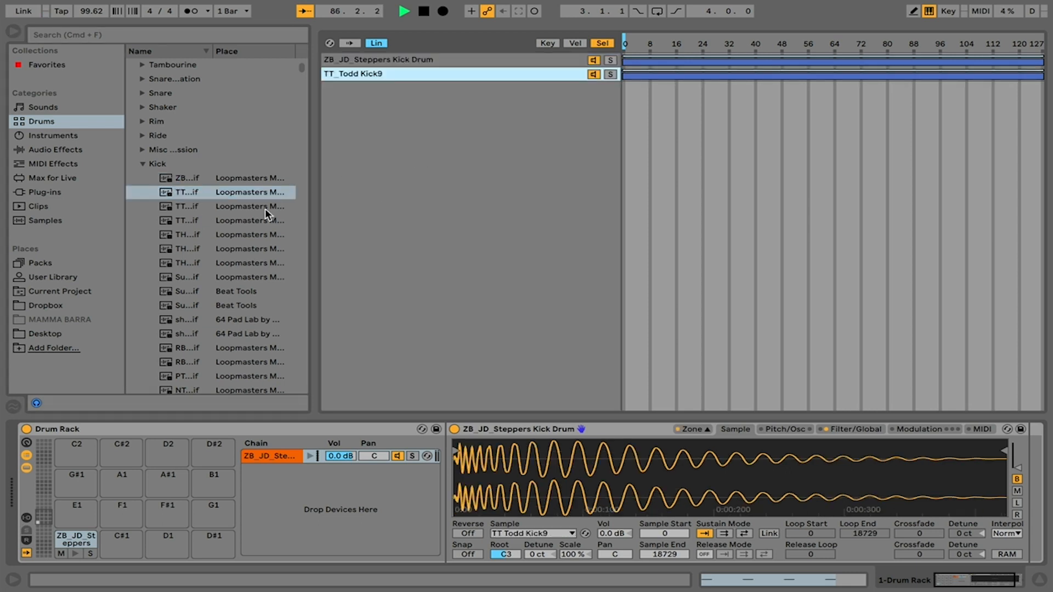
- Add the seven consecutive kick samples from TT_Todd Kick8 through Sub Deep Knight to the zone list together
left_click(249, 209)
left_click(219, 285, "shift")
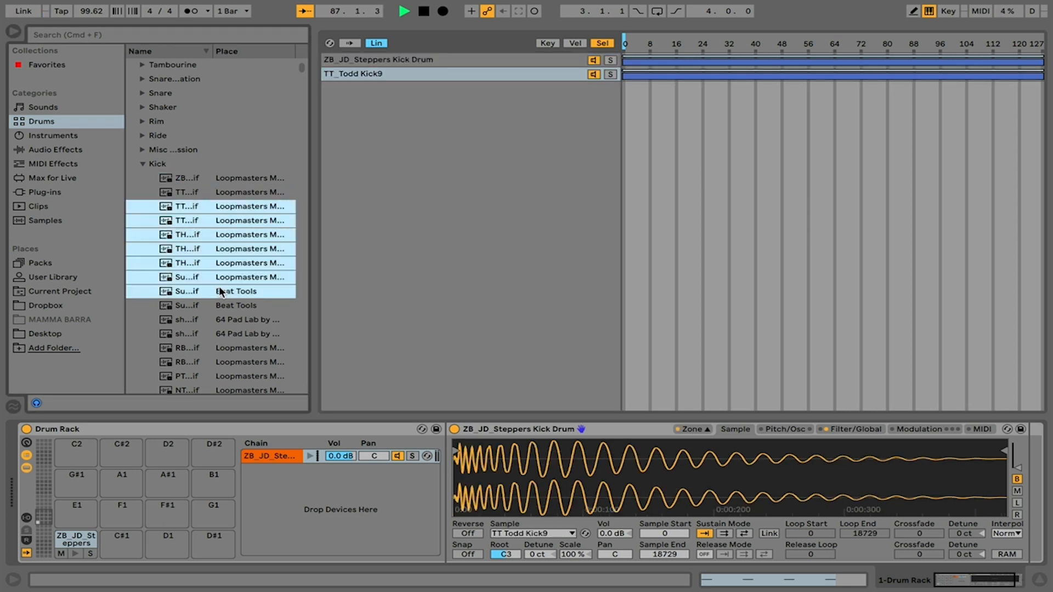
left_click_drag(219, 285, 359, 283)
scroll(214, 256, "down", 5)
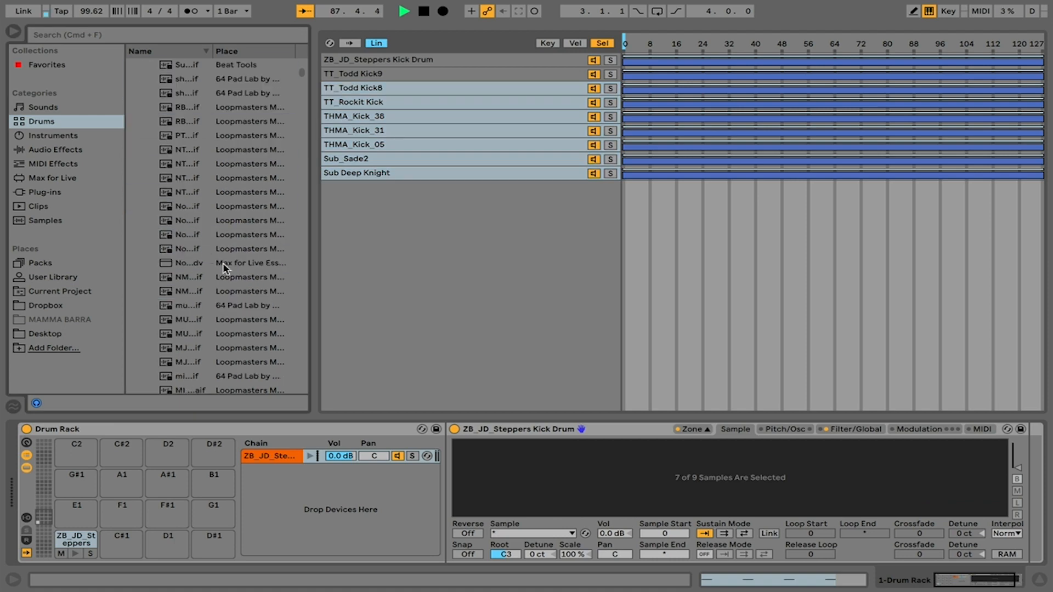
left_click(223, 263)
left_click(220, 332, "shift")
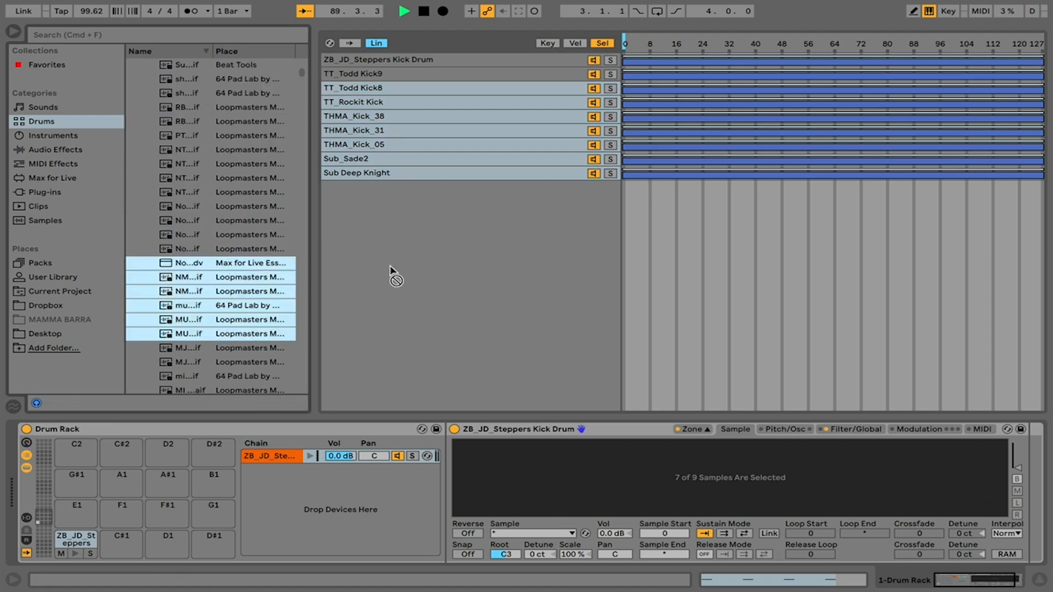
left_click(256, 278)
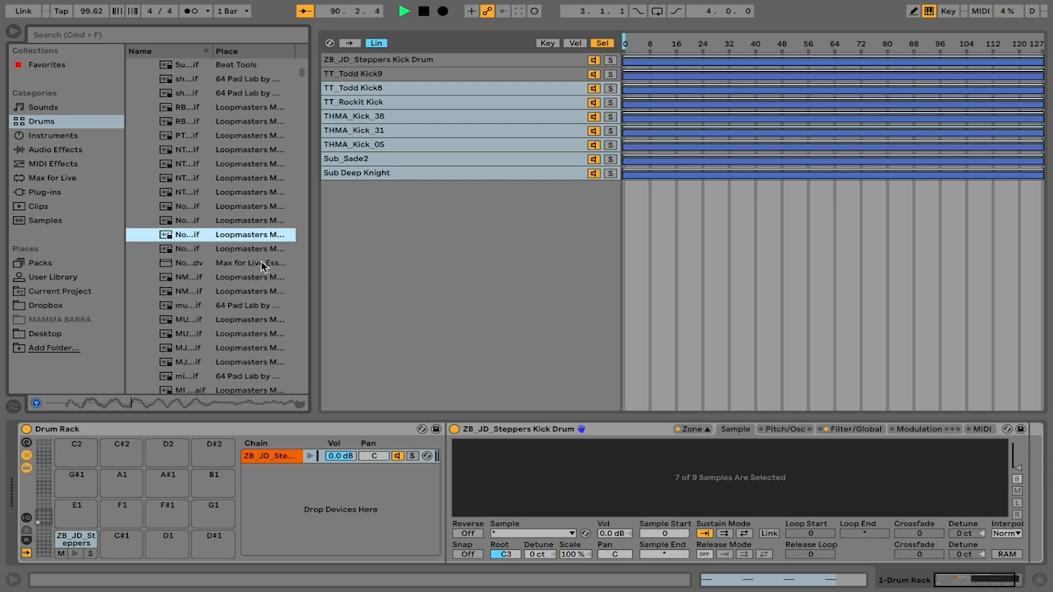
- Add the kick samples NM_KICK1B, MUT_Kick3 and MI BD (35) to the Sampler's zone list one by one
left_click_drag(238, 276, 400, 252)
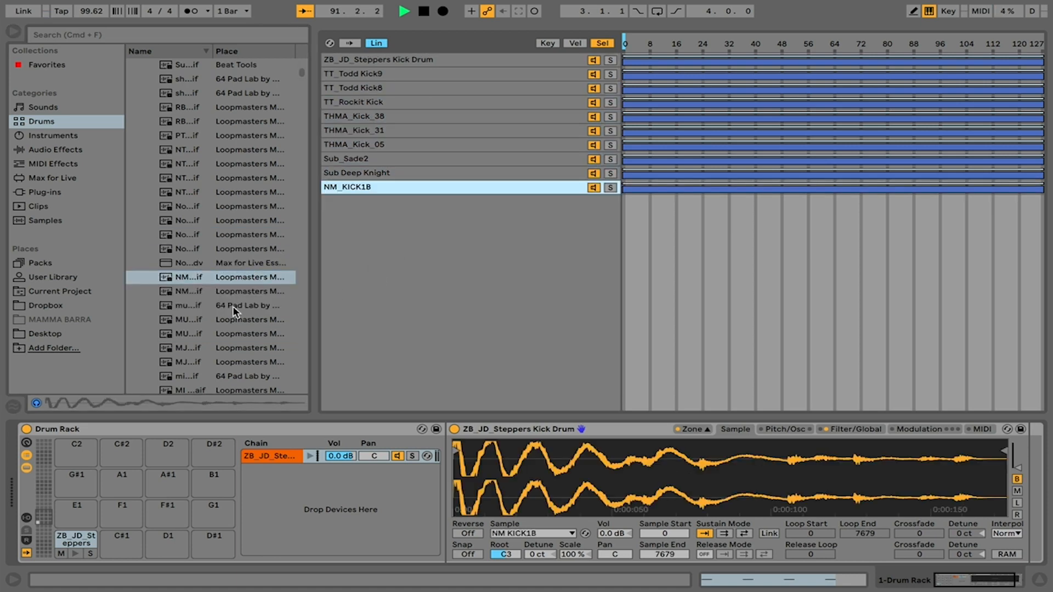
left_click_drag(224, 324, 324, 266)
scroll(240, 269, "down", 5)
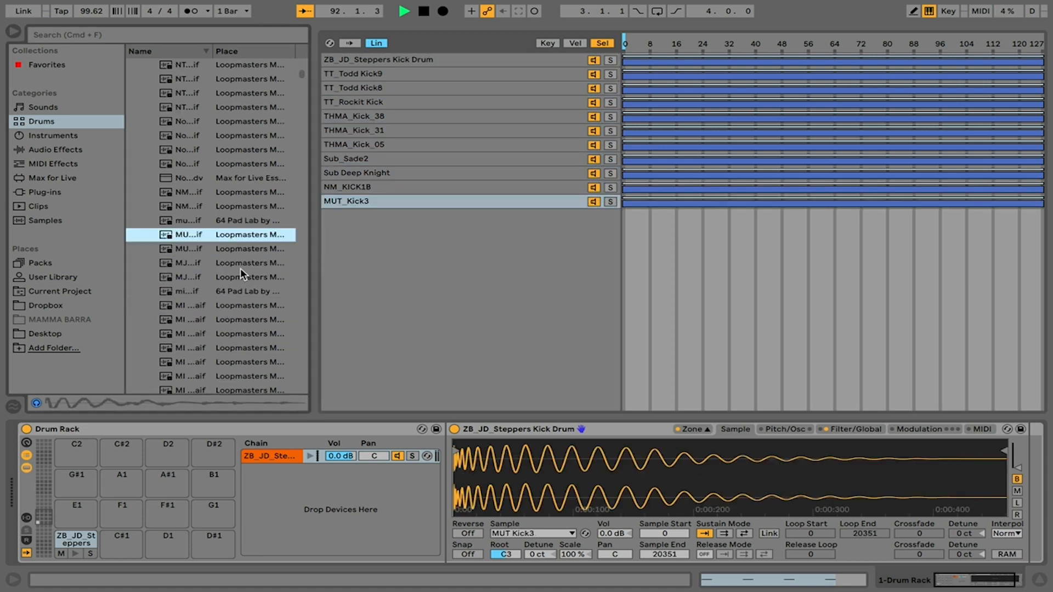
left_click_drag(224, 308, 348, 299)
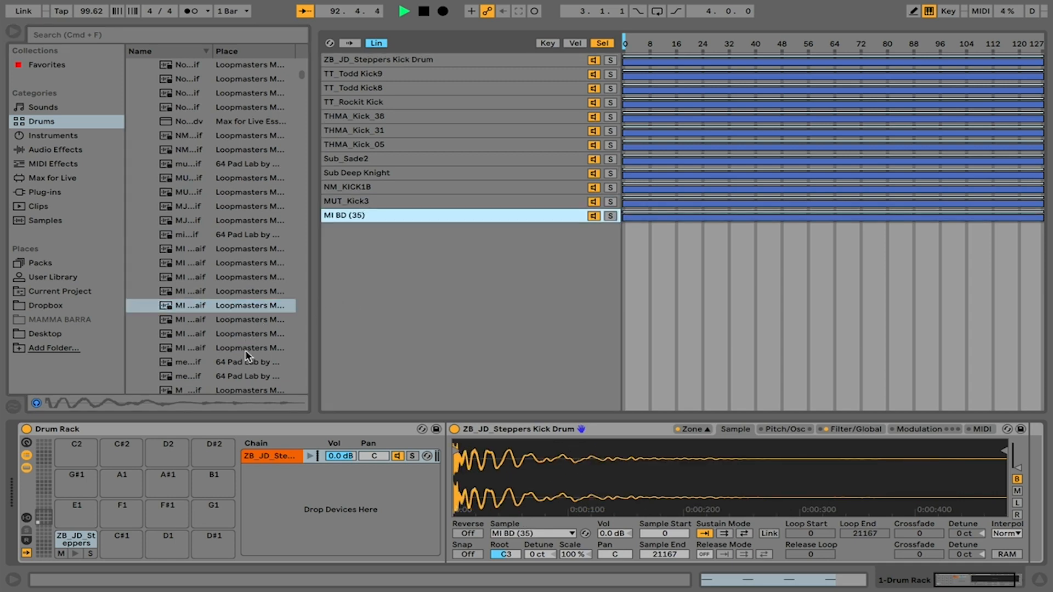
- Add the six consecutive samples from MI BD (27) through M_BASSDRUM_23 to the zone list together
left_click(232, 320)
left_click(243, 386, "shift")
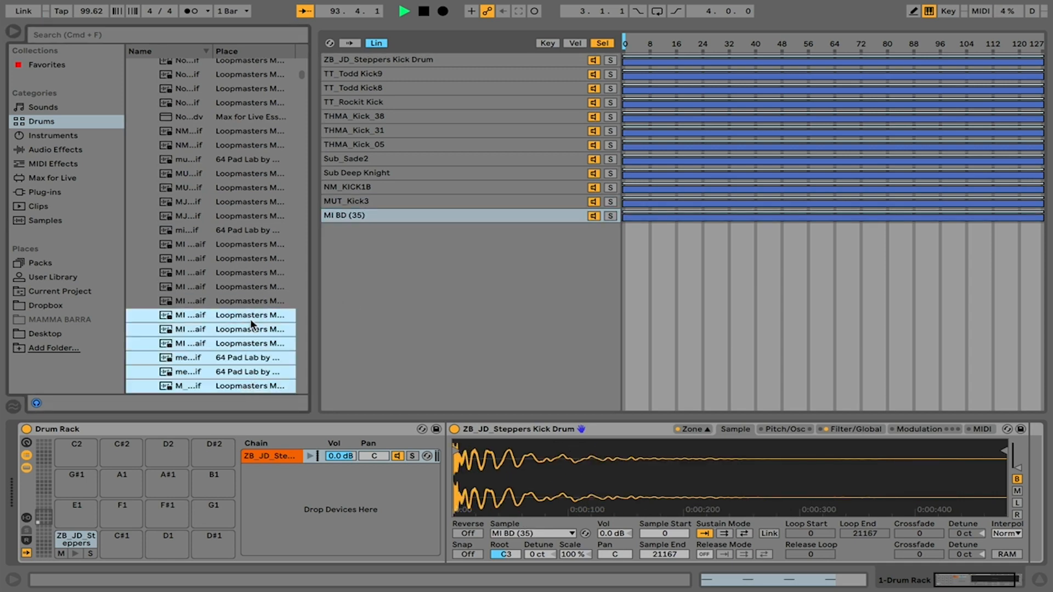
left_click_drag(250, 323, 355, 302)
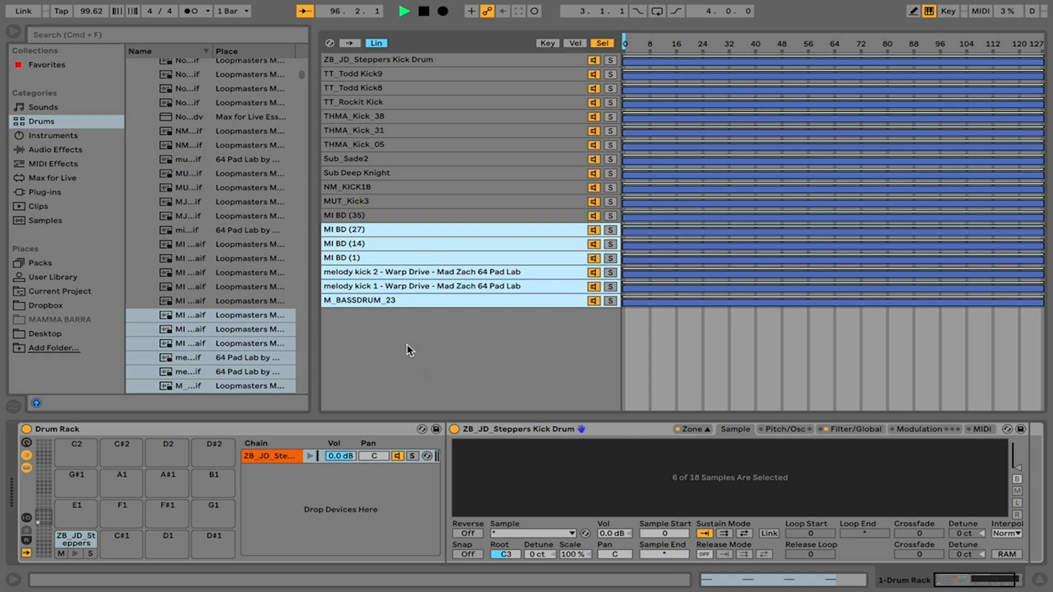
- Audition the C1 pad's chain with all kick zones overlapping and inspect the sample selector at the start of the range
left_click(461, 60)
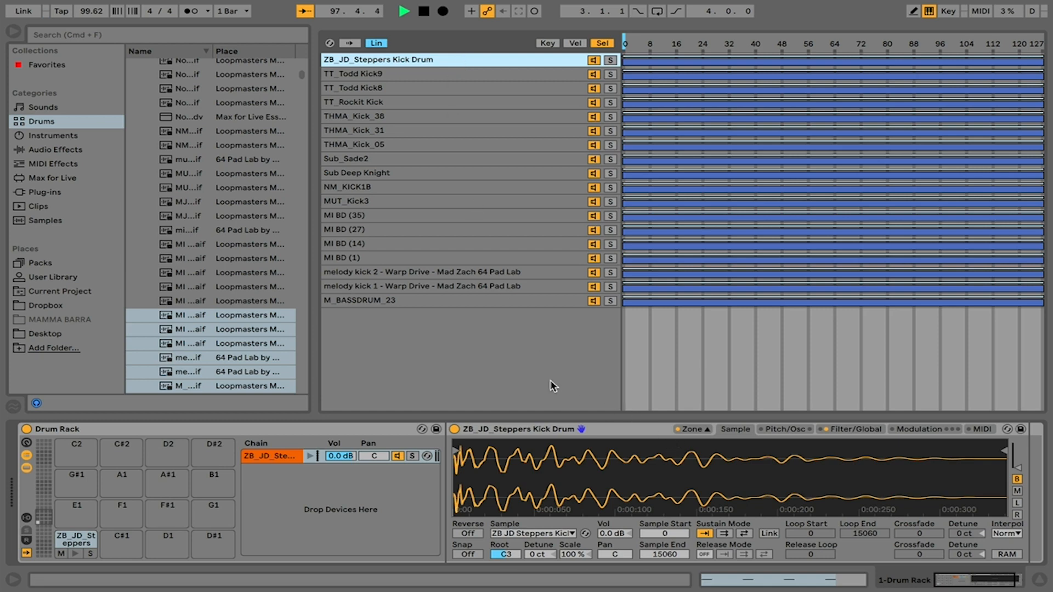
left_click(310, 457)
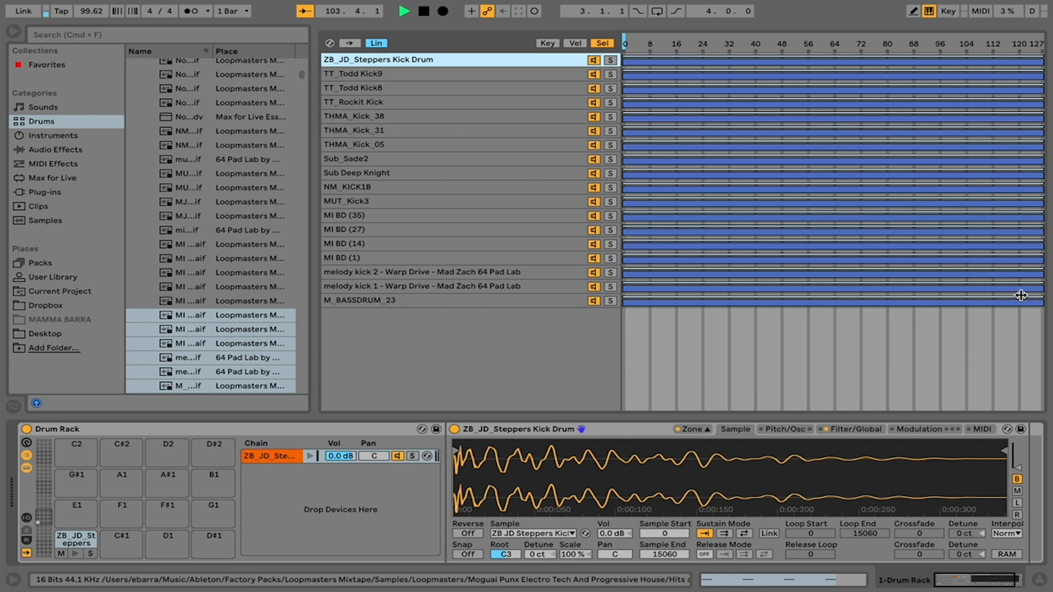
mouse_move(626, 43)
left_mouse_down()
mouse_move(1043, 44)
mouse_move(625, 44)
left_mouse_up()
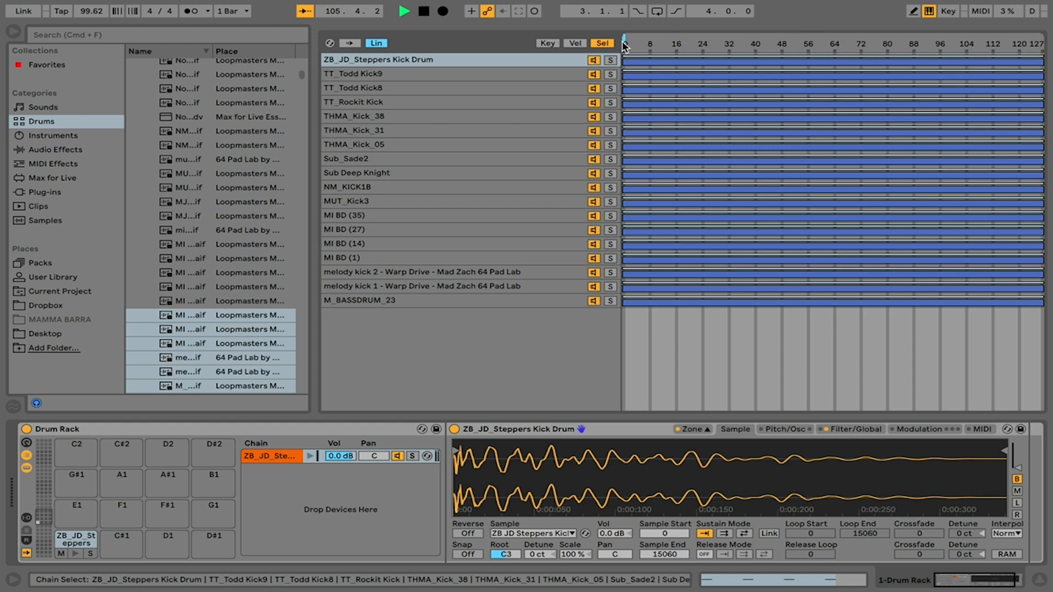
- Distribute the select ranges of all zones equally, from ZB_JD_Steppers Kick Drum through M_BASSDRUM_23
left_click(449, 62)
left_click(447, 300, "shift")
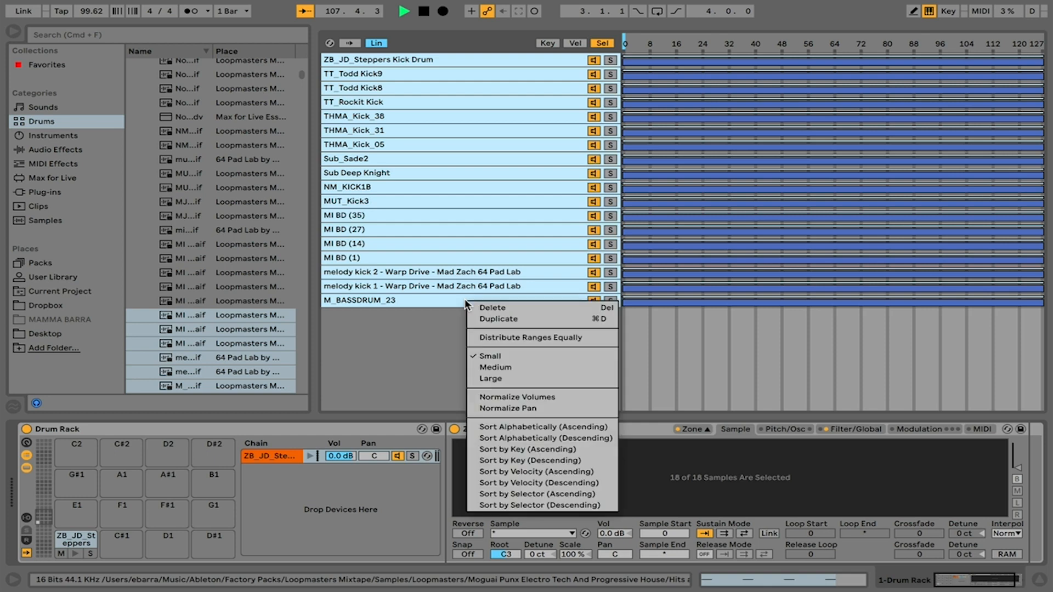
right_click(465, 301)
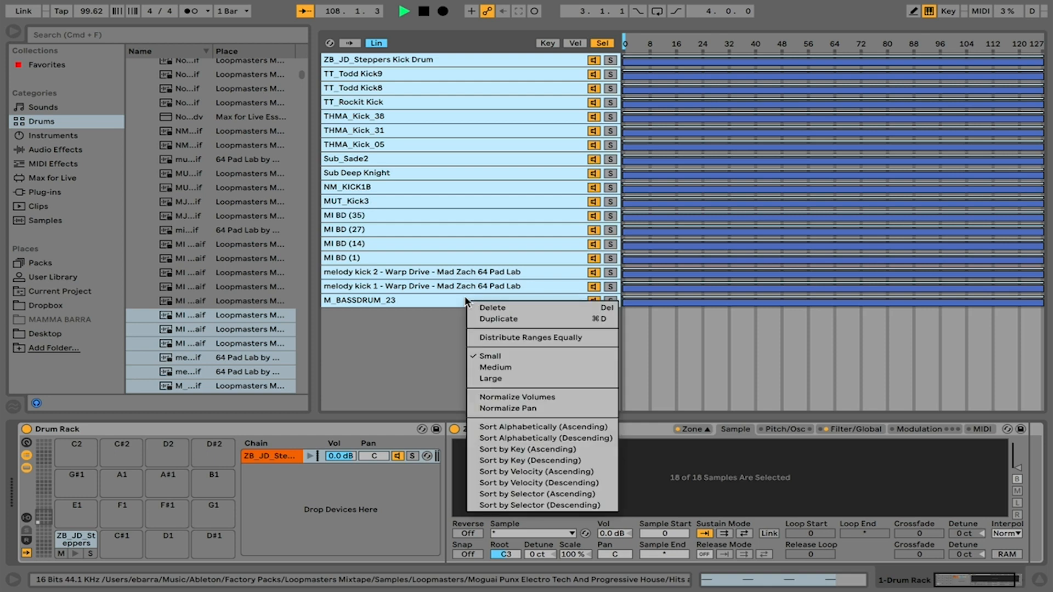
left_click(601, 342)
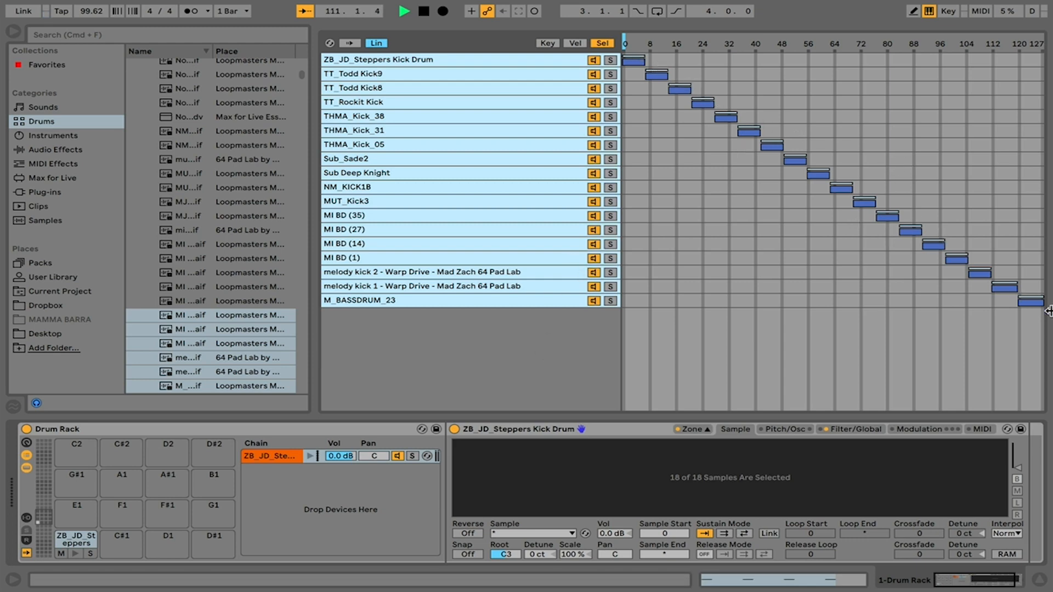
- Launch the Kicks clip, move the sample selector through the kick zones to about 57, and stop playback
mouse_move(624, 43)
left_mouse_down()
mouse_move(720, 43)
mouse_move(626, 43)
left_mouse_up()
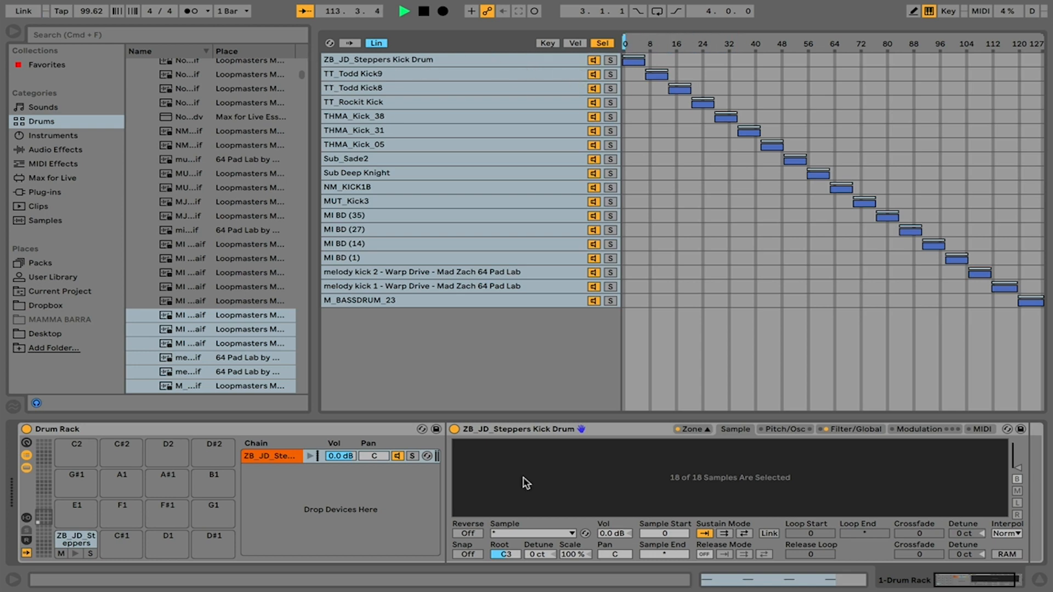
left_click(684, 432)
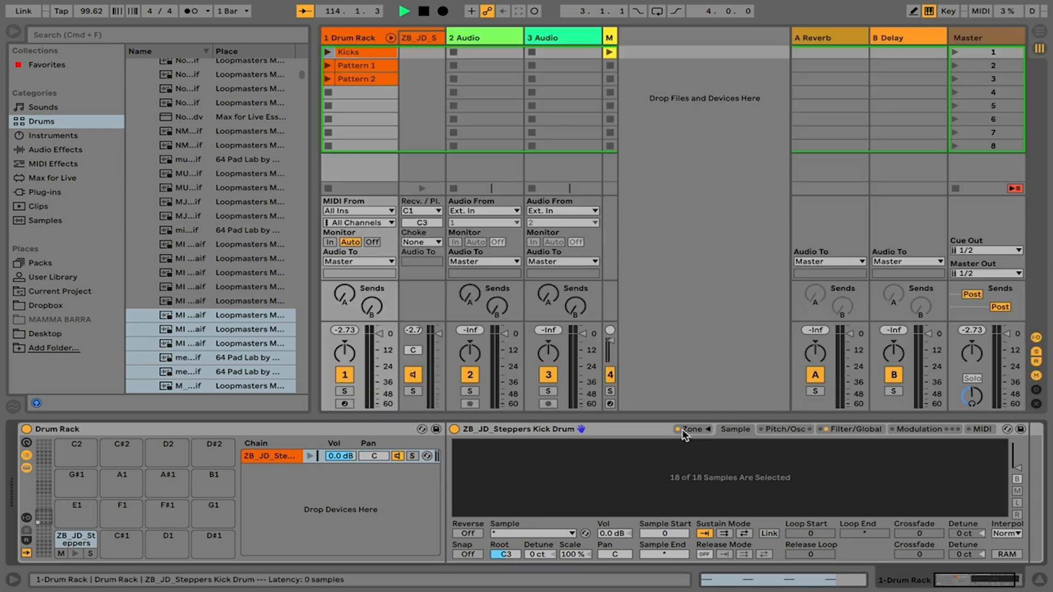
left_click(328, 53)
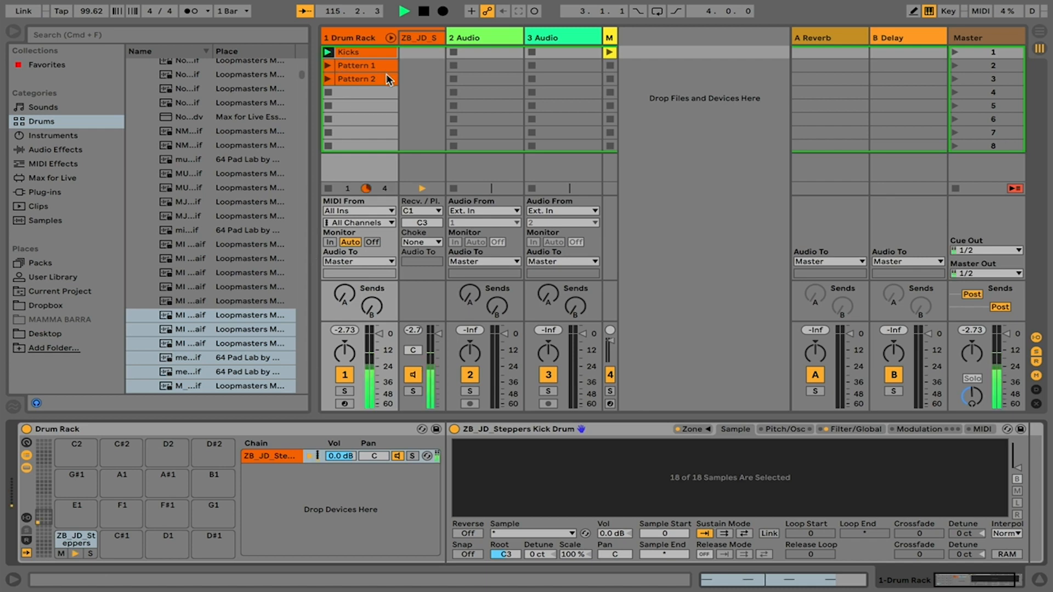
left_click(687, 430)
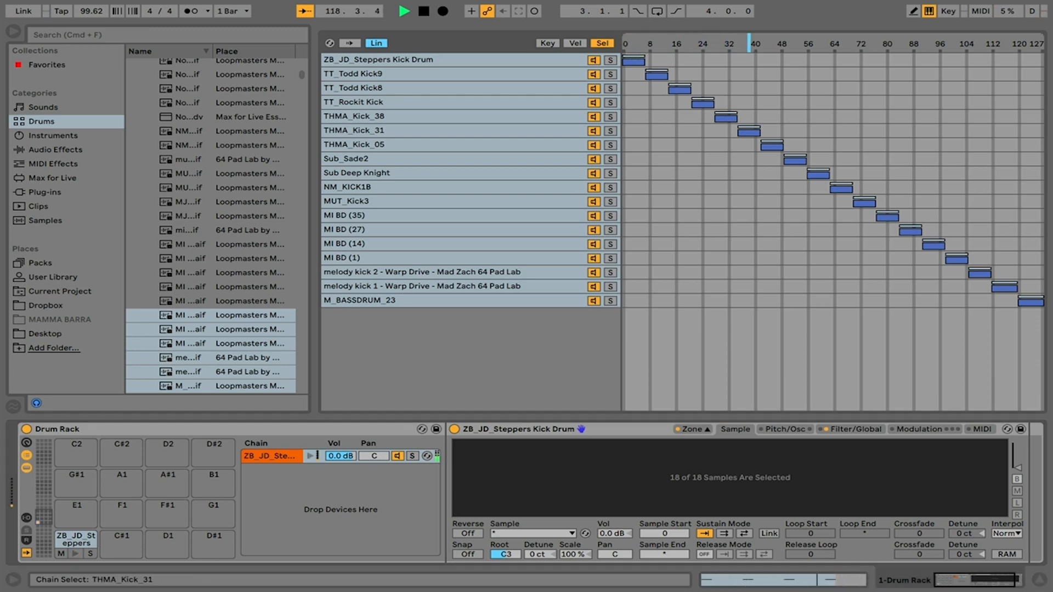
left_click_drag(775, 44, 813, 44)
key("space")
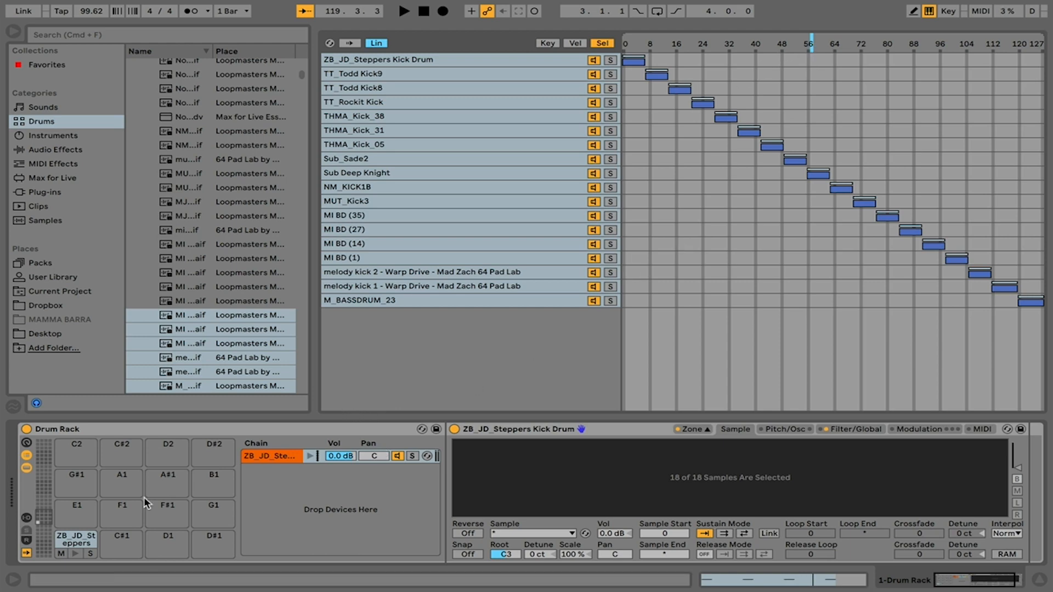
- Show the Drum Rack's macro controls and map the Sampler's sample selector to the Kick macro
left_click(26, 443)
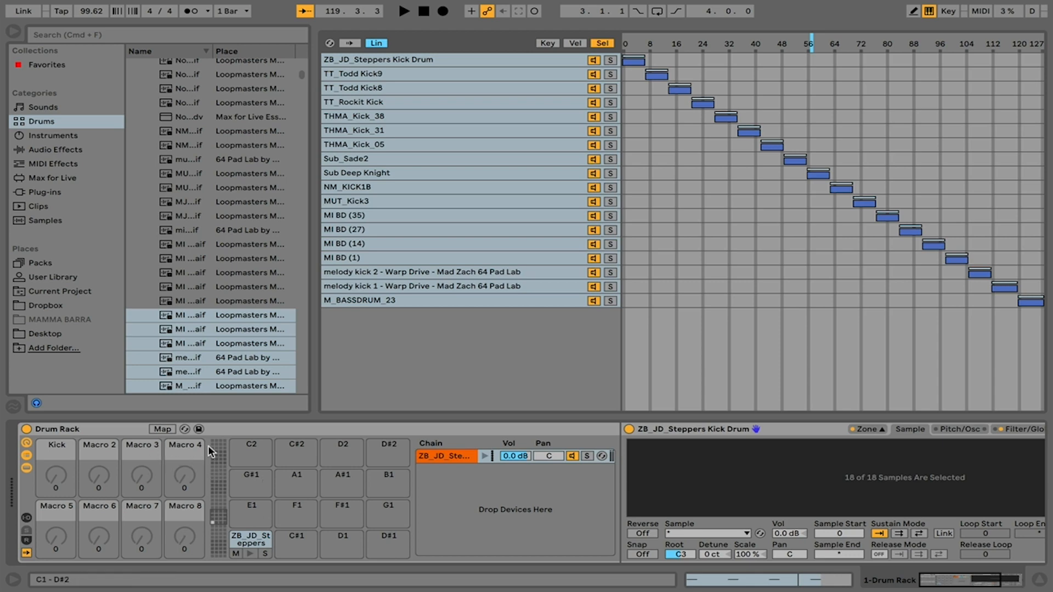
left_click(163, 429)
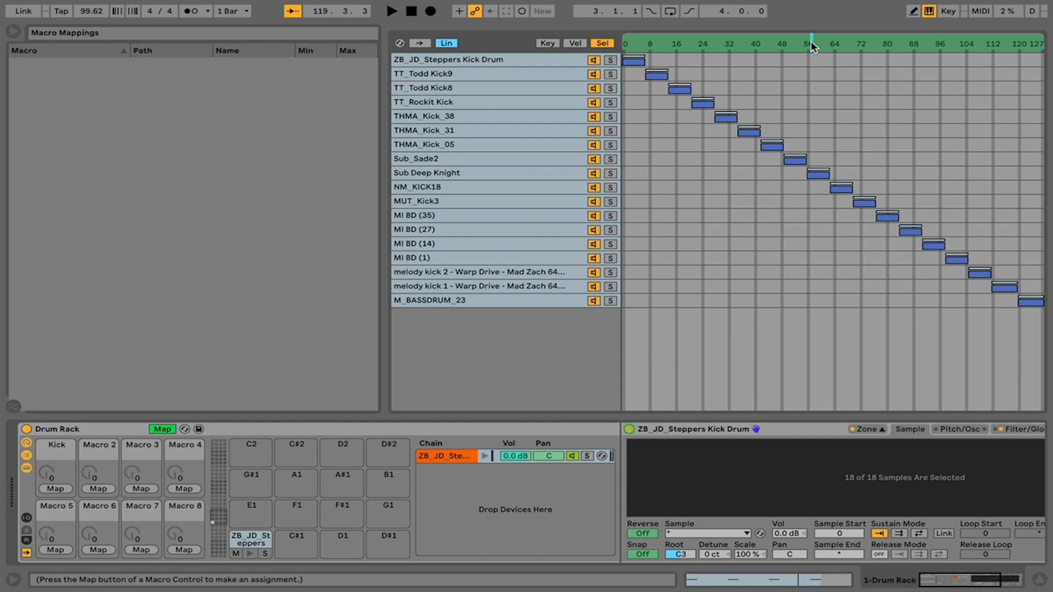
left_click(64, 489)
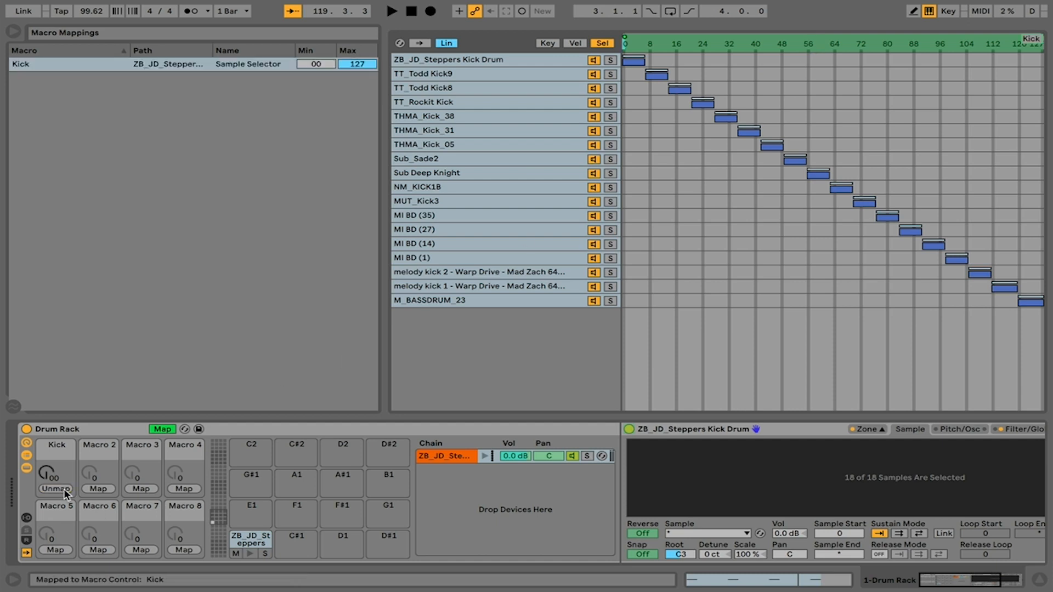
left_click(162, 429)
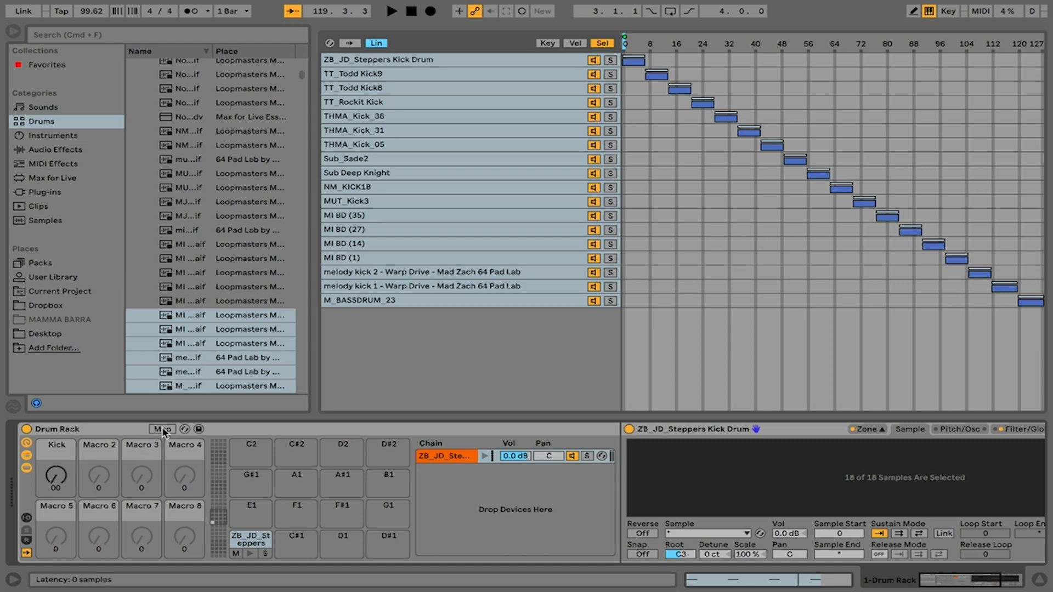
- Turn the Kick macro to 78 while playing the kick pattern, stop playback and close the zone editor
mouse_move(41, 474)
left_mouse_down()
mouse_move(40, 407)
mouse_move(40, 472)
mouse_move(41, 426)
mouse_move(41, 471)
mouse_move(61, 471)
left_mouse_up()
key("space")
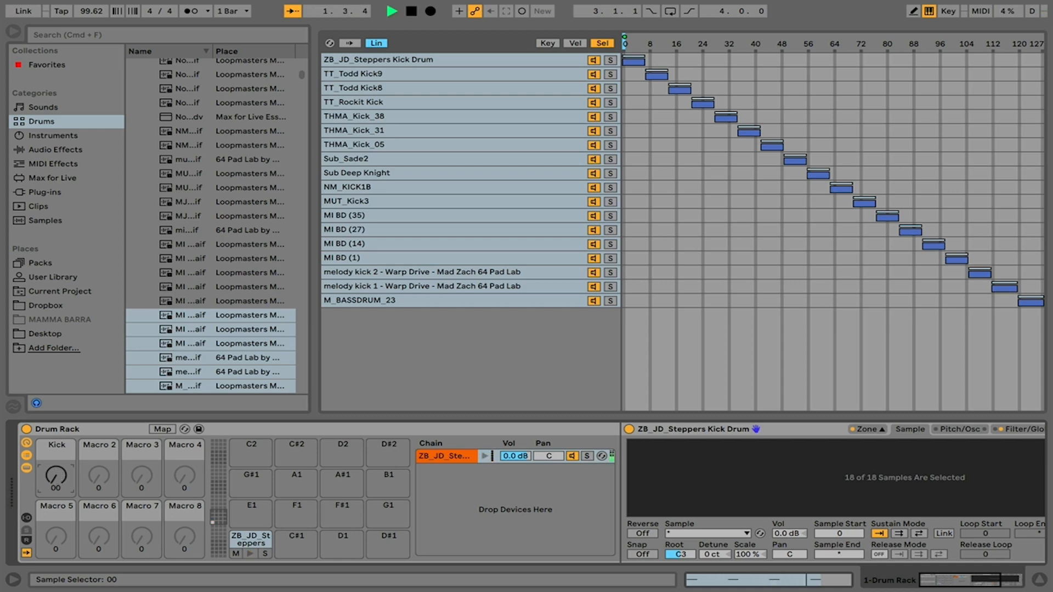
left_click_drag(55, 475, 56, 432)
key("space")
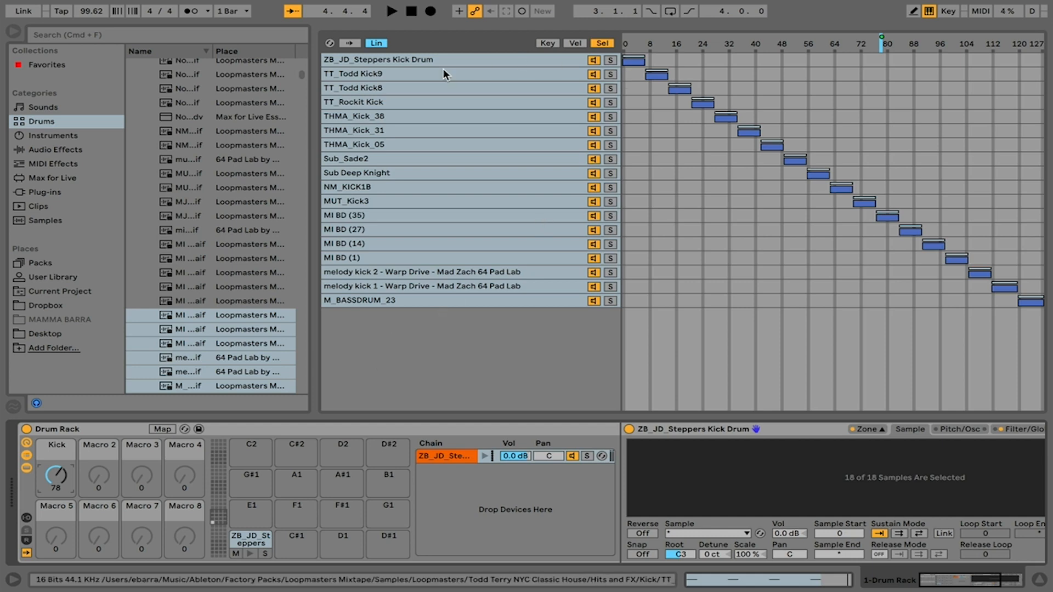
left_click(878, 431)
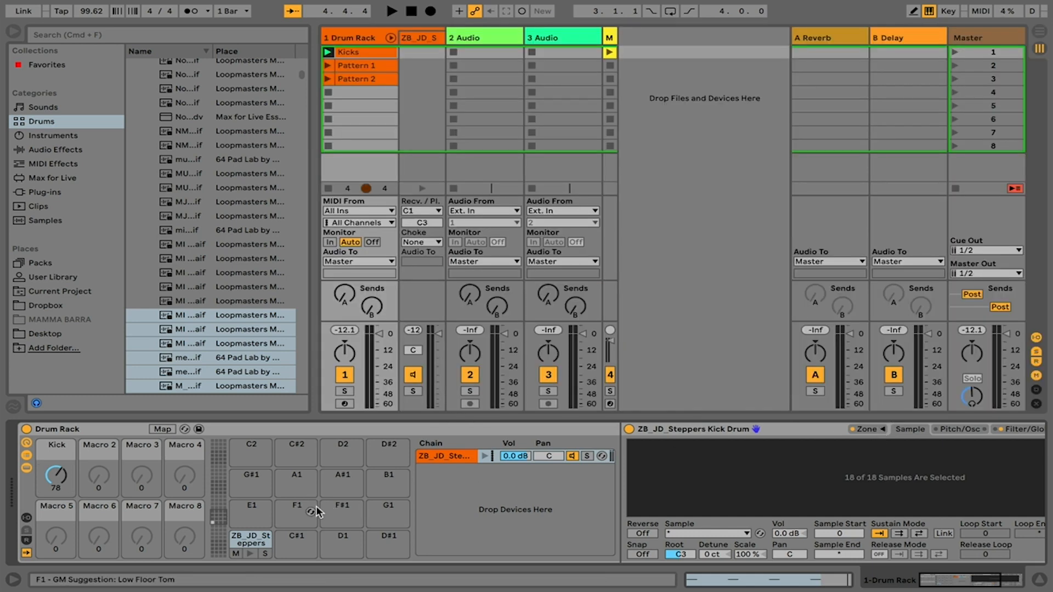
- Load a Sampler onto the Drum Rack's C#1 pad and show the sample select ranges in its zone editor
left_click(53, 136)
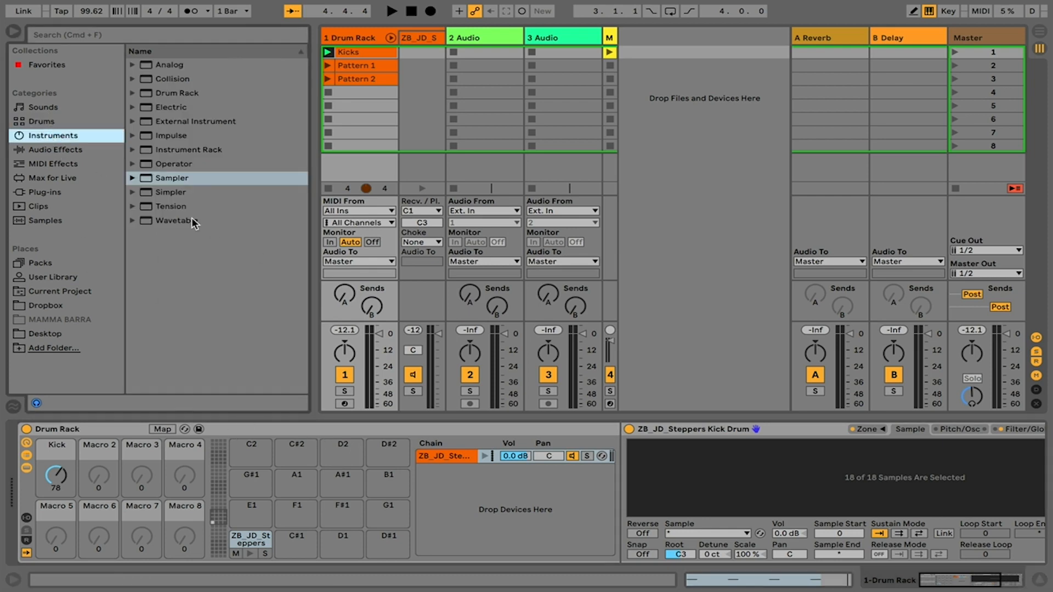
left_click_drag(160, 179, 291, 543)
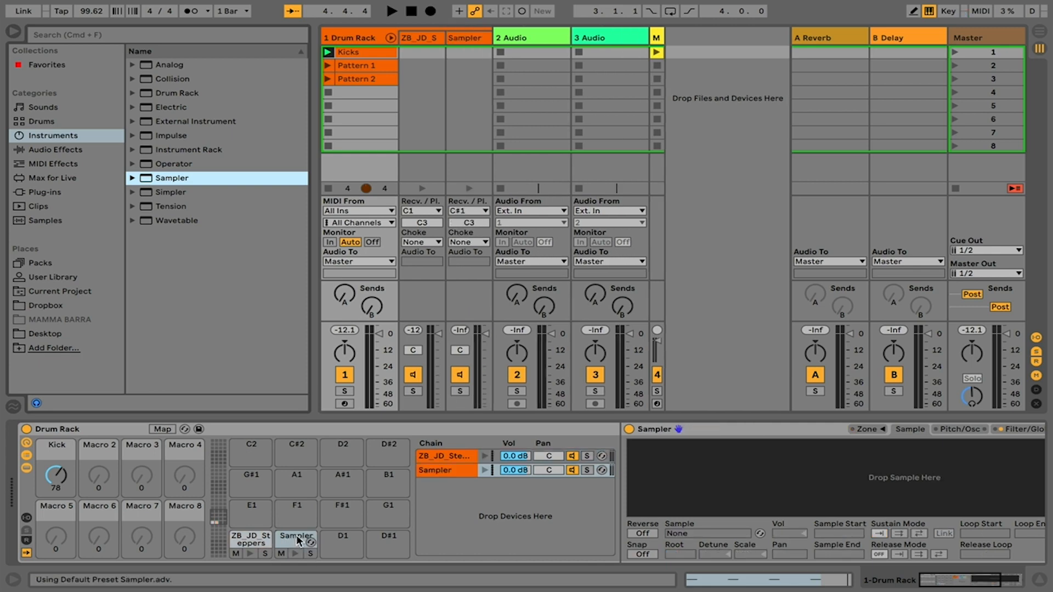
left_click(432, 471)
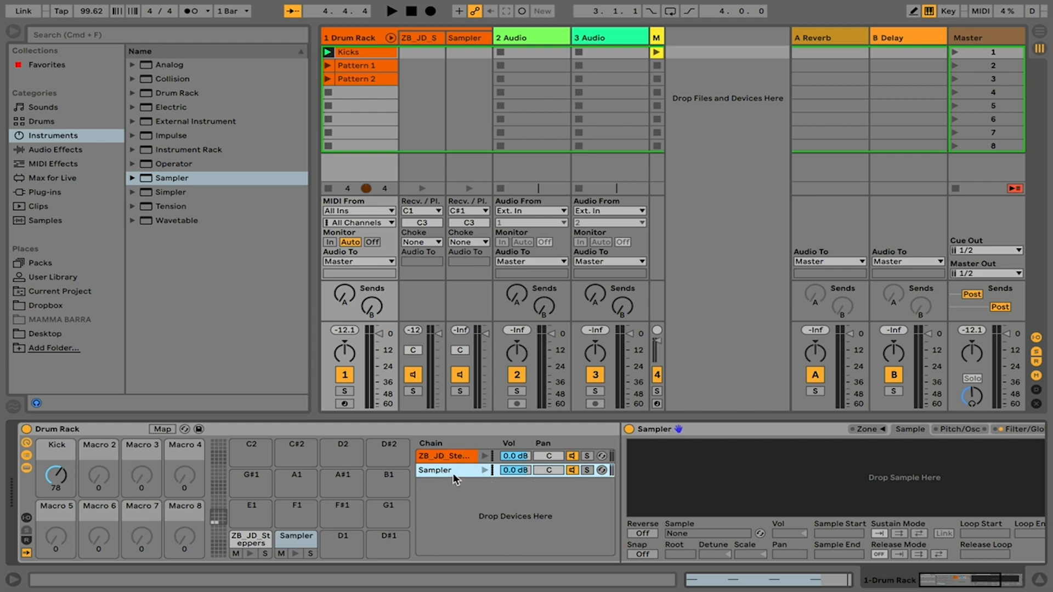
left_click(871, 429)
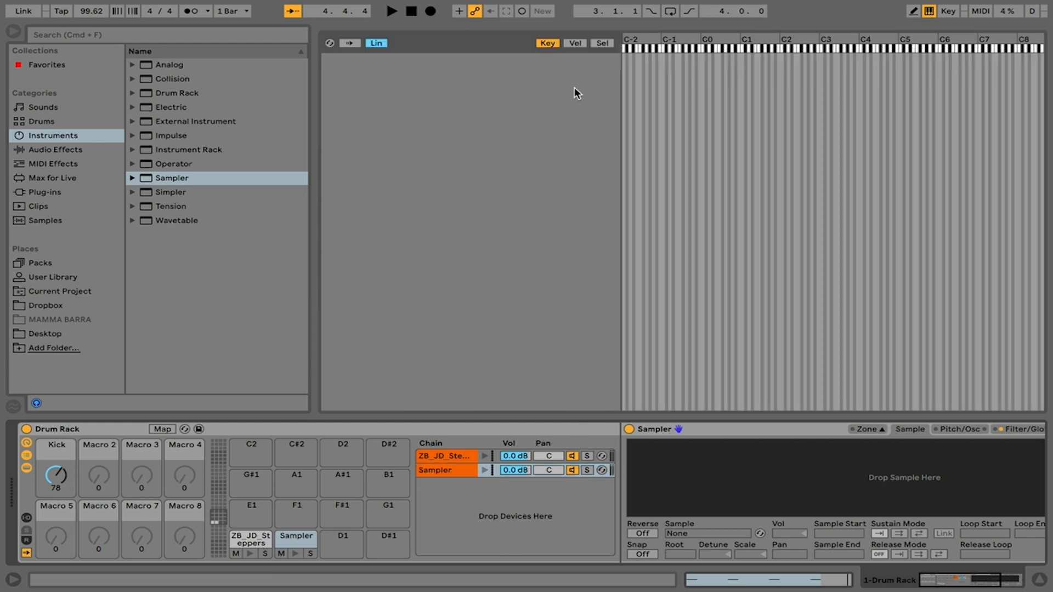
left_click(603, 43)
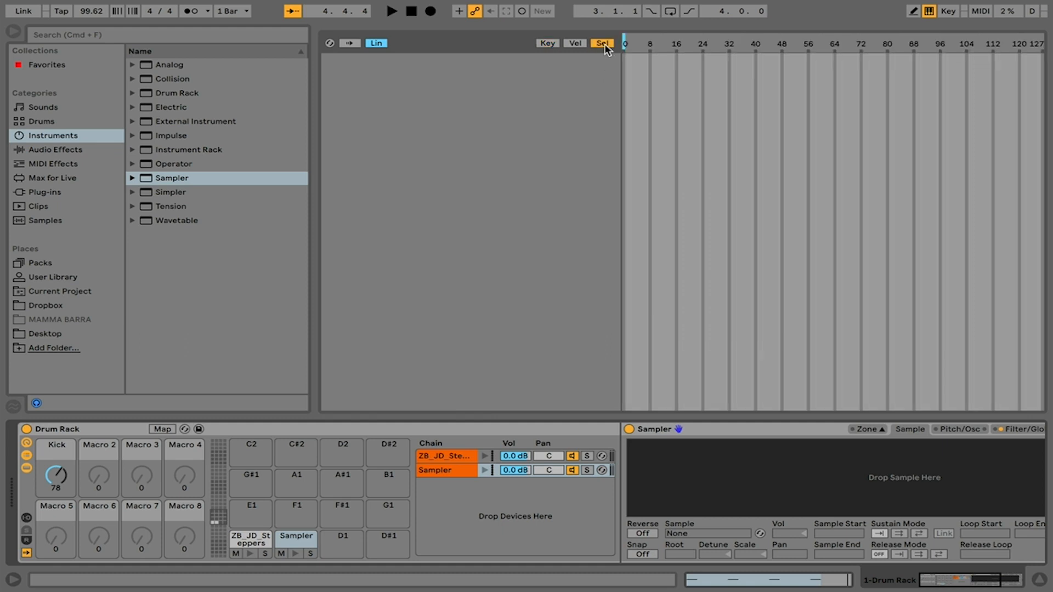
- Browse the Drums category, collapse the Kick folder and expand the Hihat folder
left_click(45, 107)
left_click(49, 122)
scroll(127, 226, "up", 5)
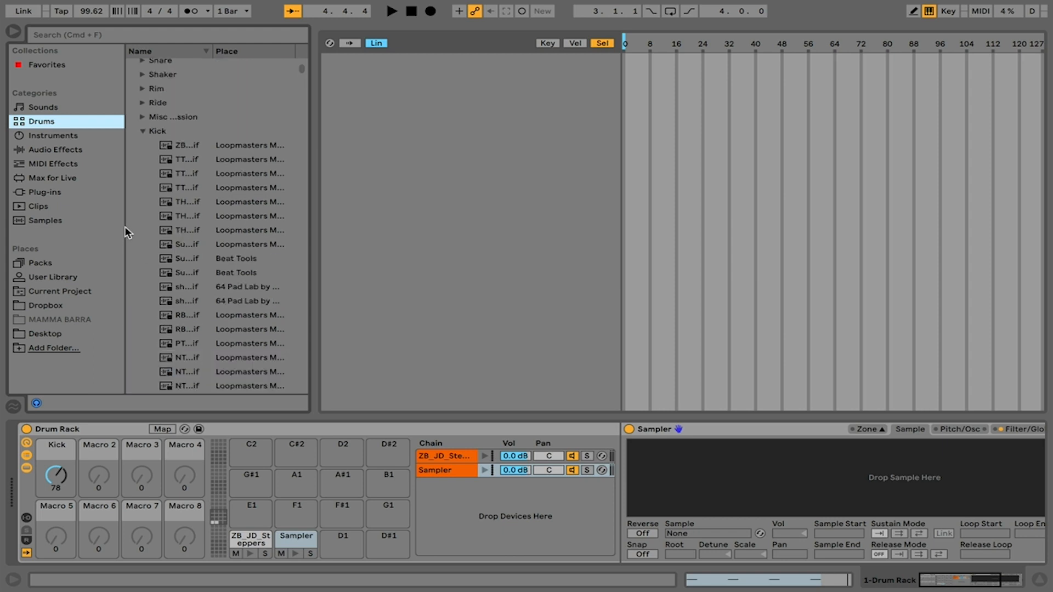
left_click(146, 202)
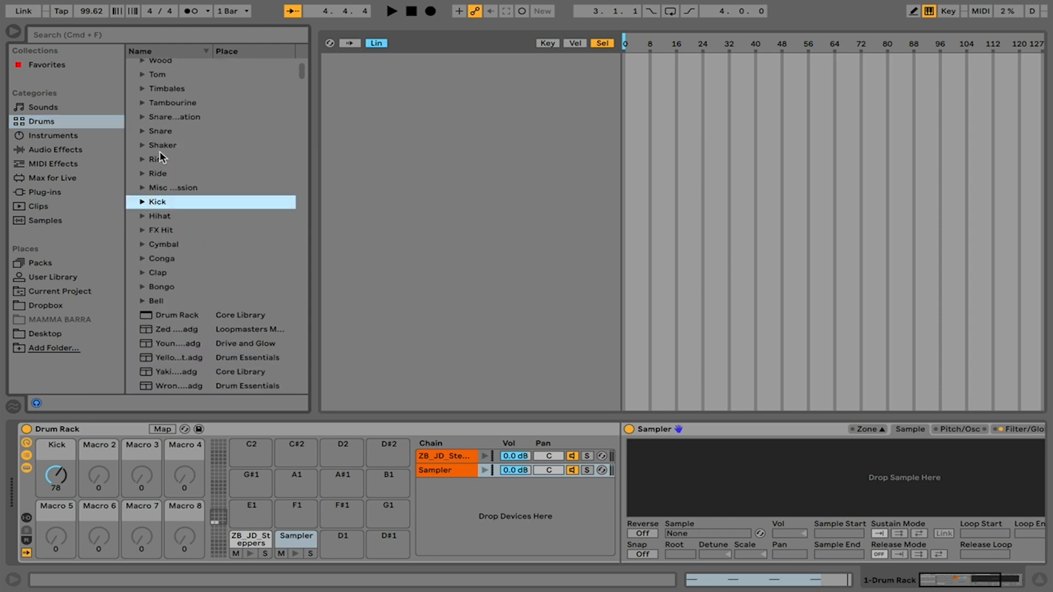
left_click(142, 216)
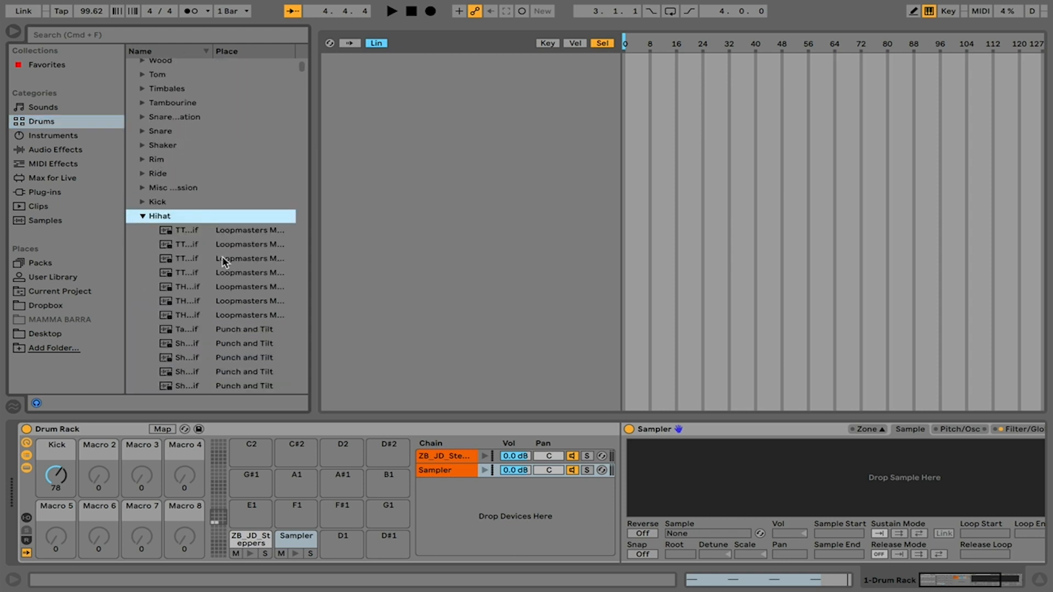
- Add the hi-hat samples from TT_Tight Hat2 through RB_Sync HH03 to the new Sampler and distribute their select ranges equally
scroll(218, 236, "down", 2)
left_click(209, 174)
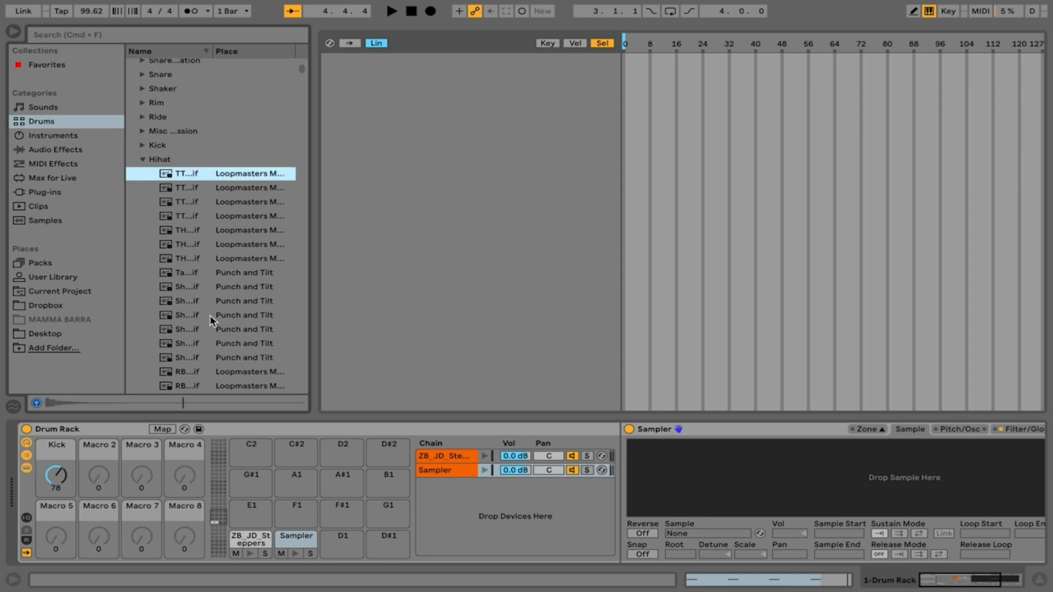
left_click(213, 383, "shift")
left_click_drag(212, 384, 473, 372)
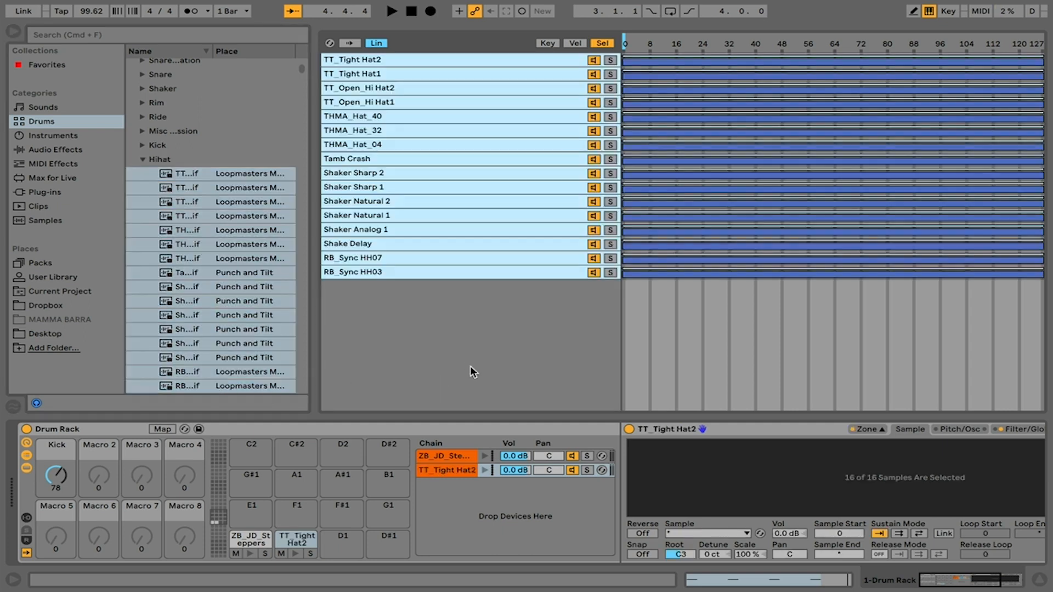
right_click(491, 61)
left_click(523, 97)
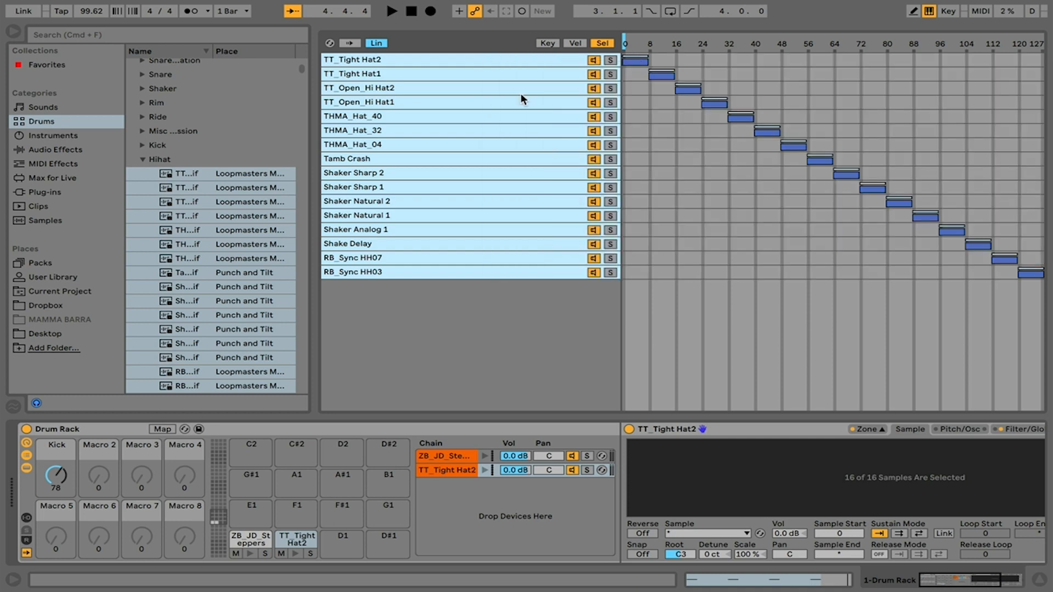
- Map the hi-hat Sampler's sample selector to the Drum Rack's second macro and leave mapping mode
left_click(161, 428)
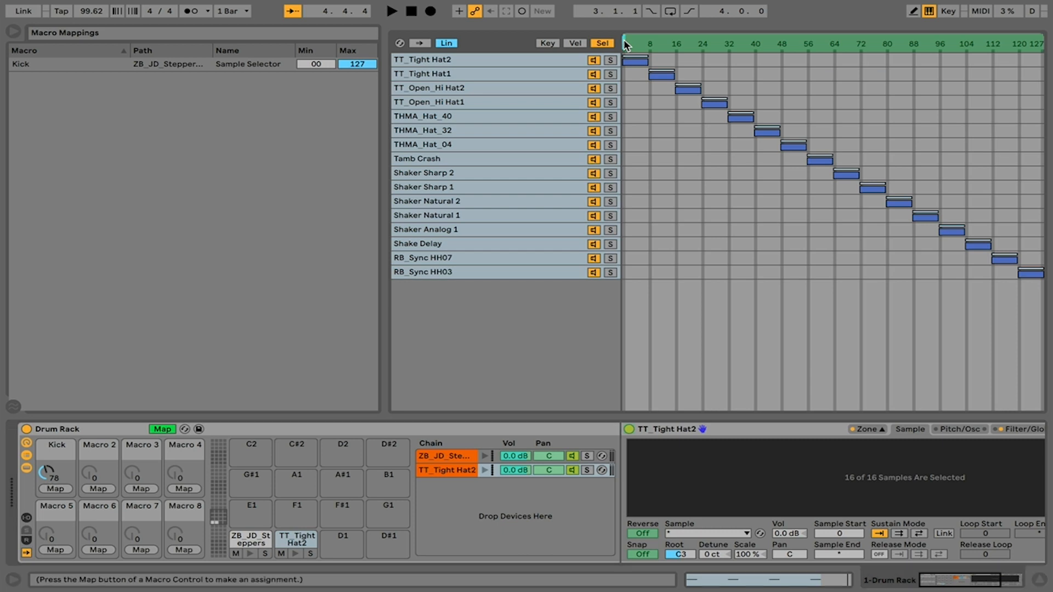
left_click(98, 488)
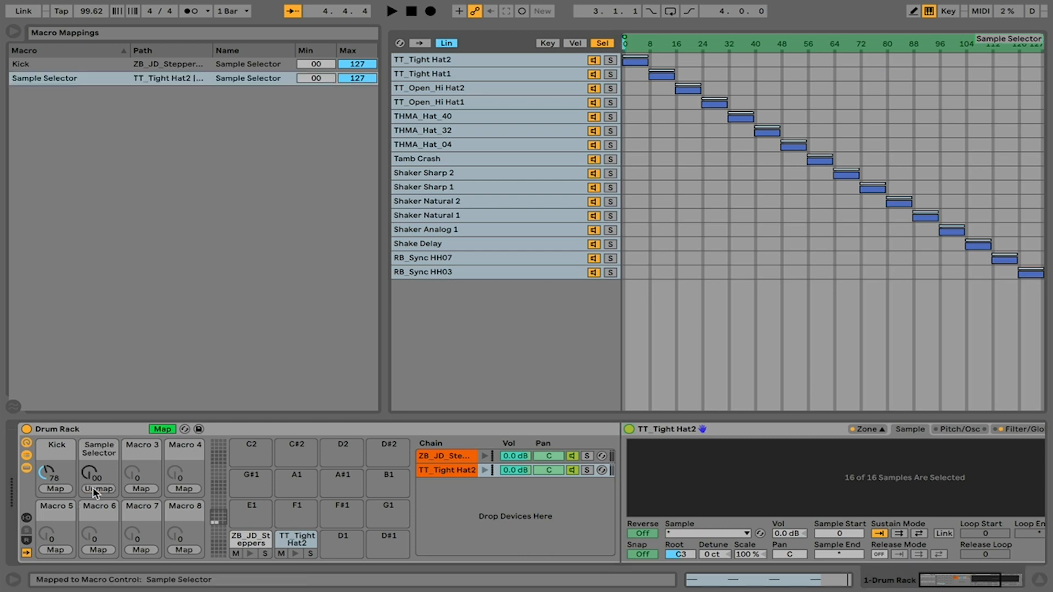
left_click(162, 429)
- Rename the second macro High Hat and return from the zone editor to the Session View
right_click(100, 452)
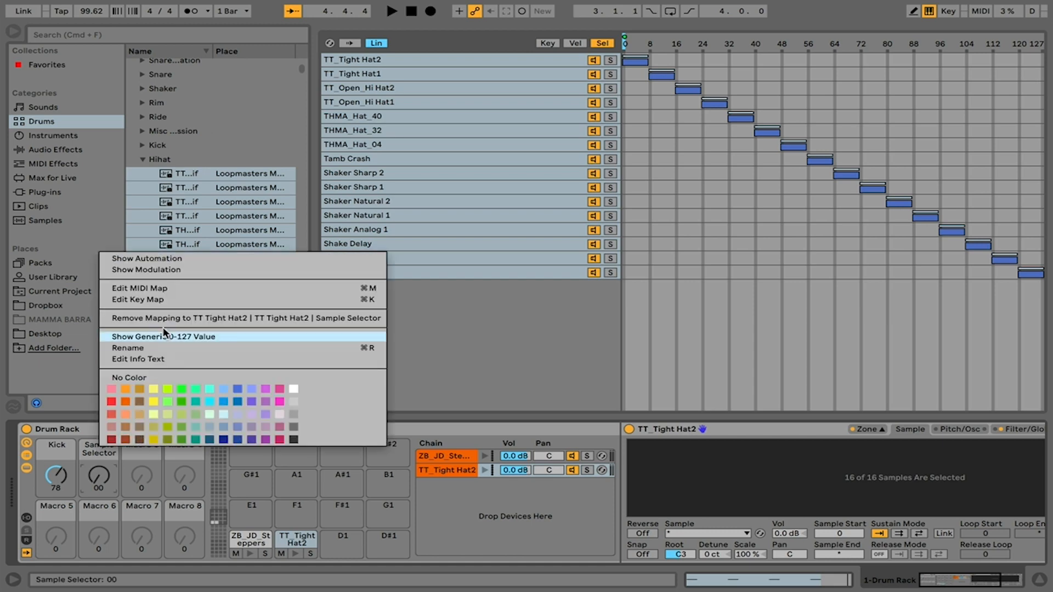
left_click(161, 344)
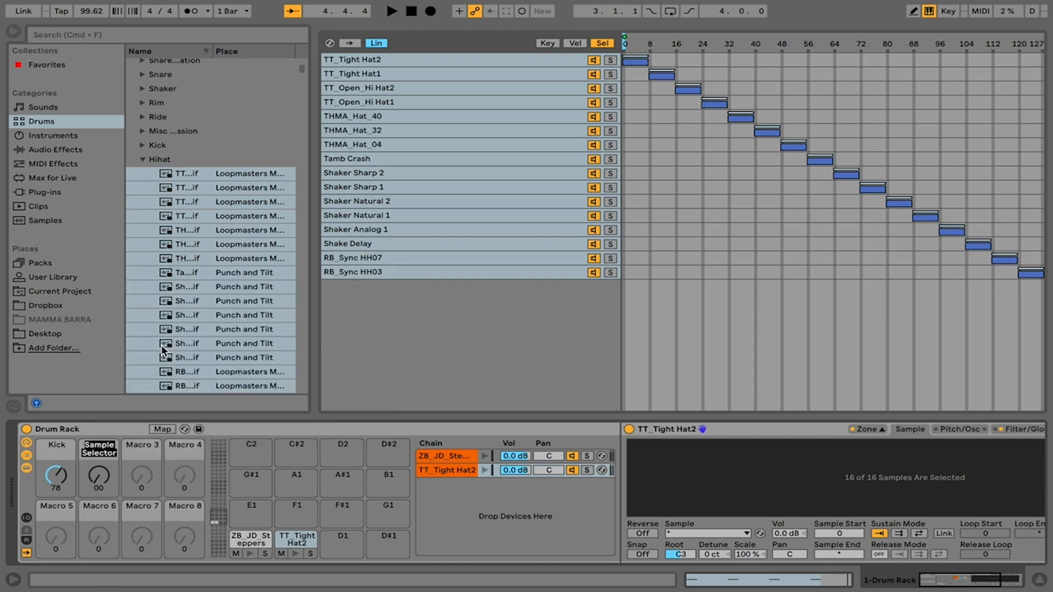
type("High Hat")
key("Return")
left_click(113, 429)
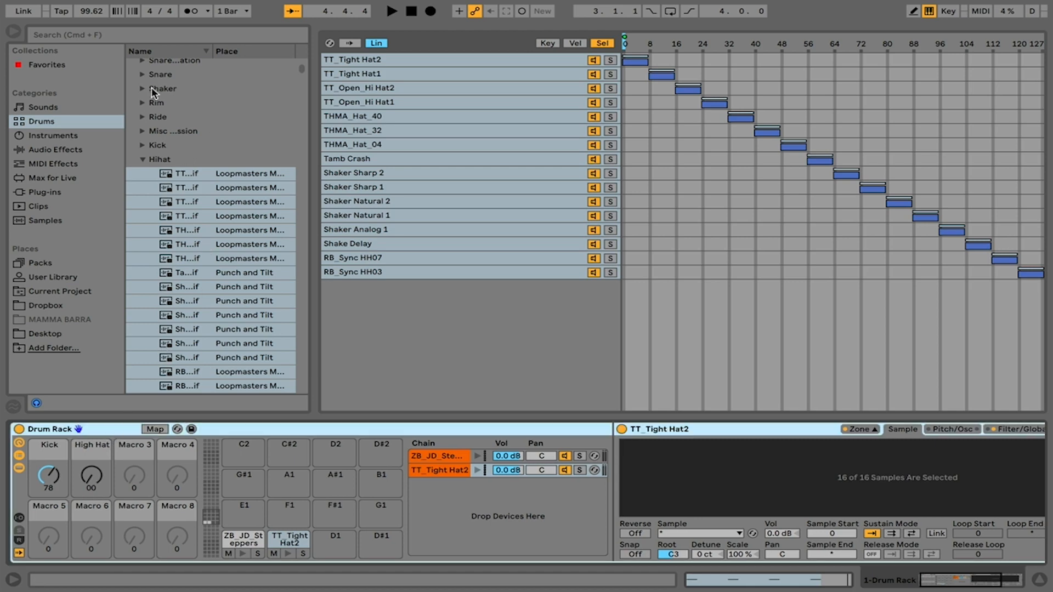
key("Tab")
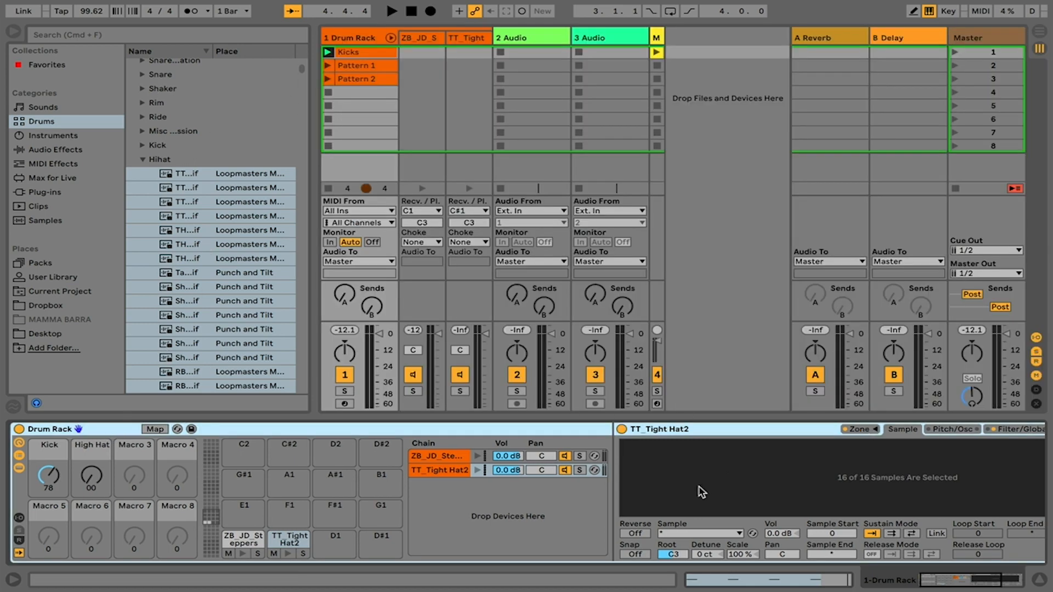
- Show Pattern 1's notes, launch the clip, bring back the Drum Rack's devices and stop playback
left_click(353, 66)
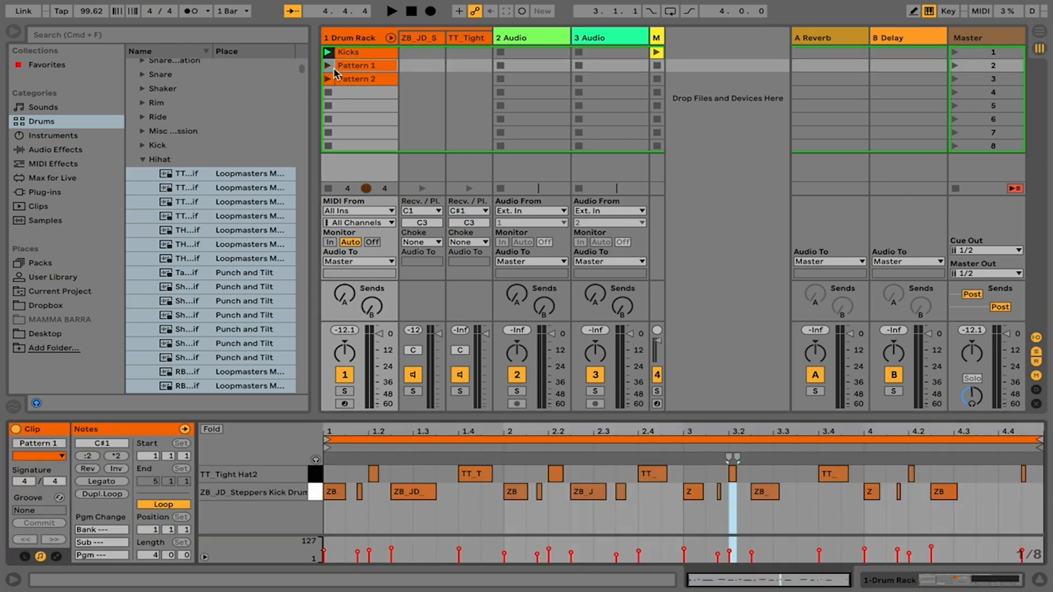
left_click(328, 65)
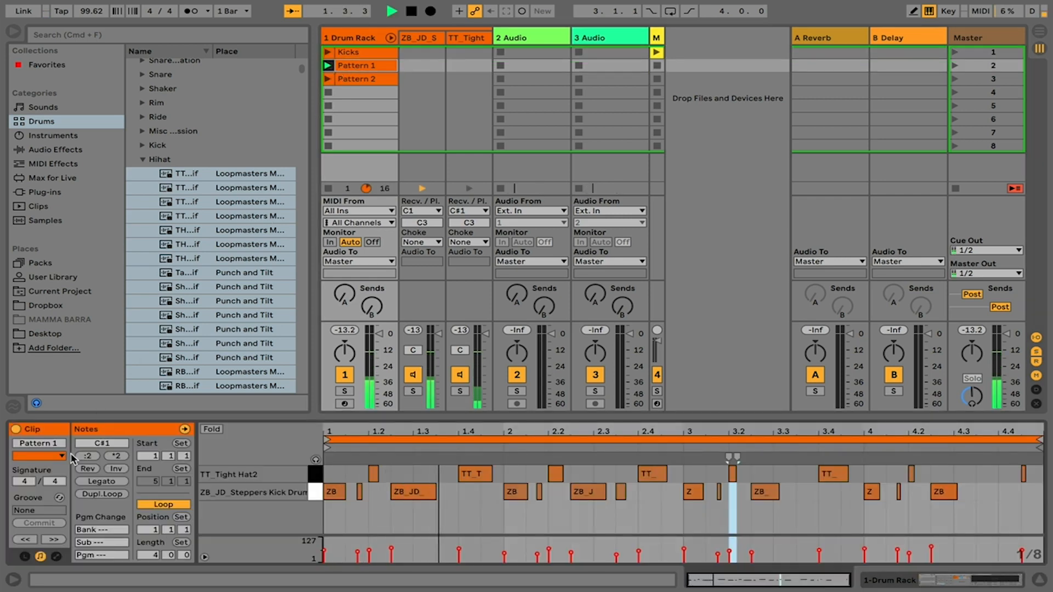
left_click(370, 34)
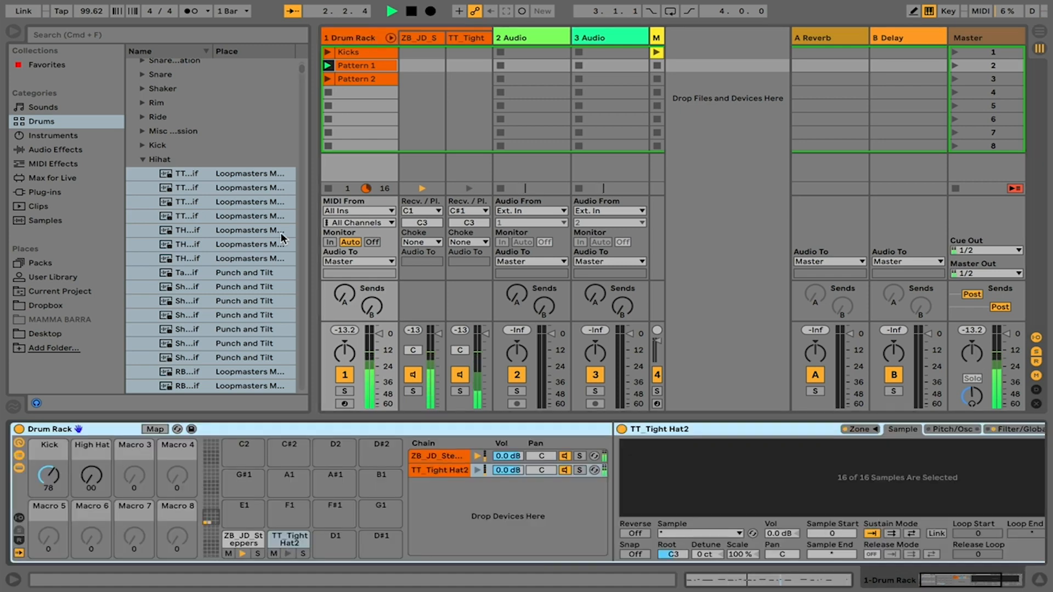
key("space")
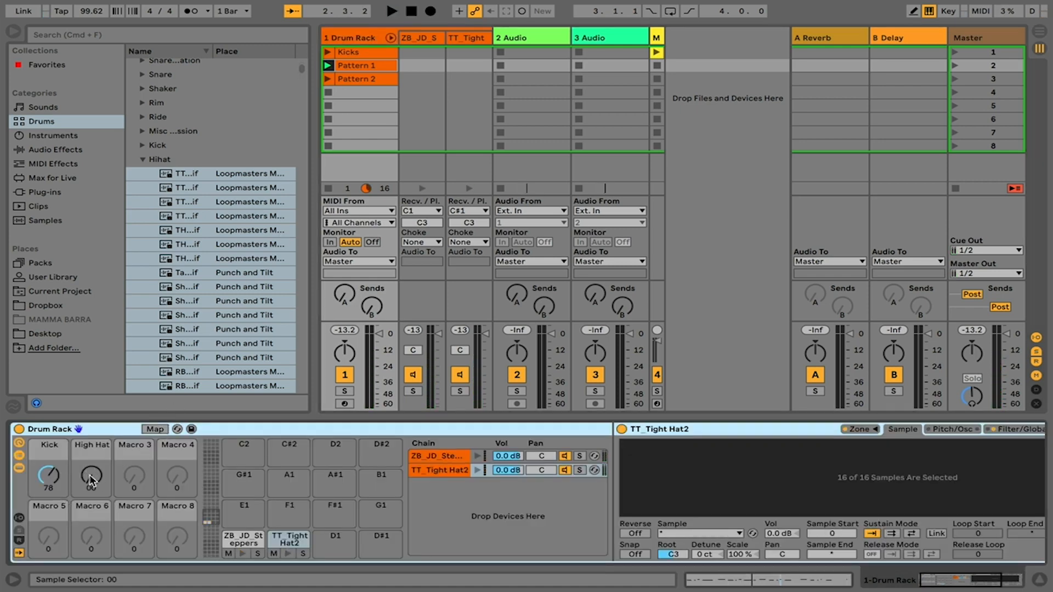
- Turn the High Hat macro to 104, playing Pattern 1 to hear the hi-hat samples, and stop playback
left_click_drag(91, 480, 91, 374)
key("space")
key("space")
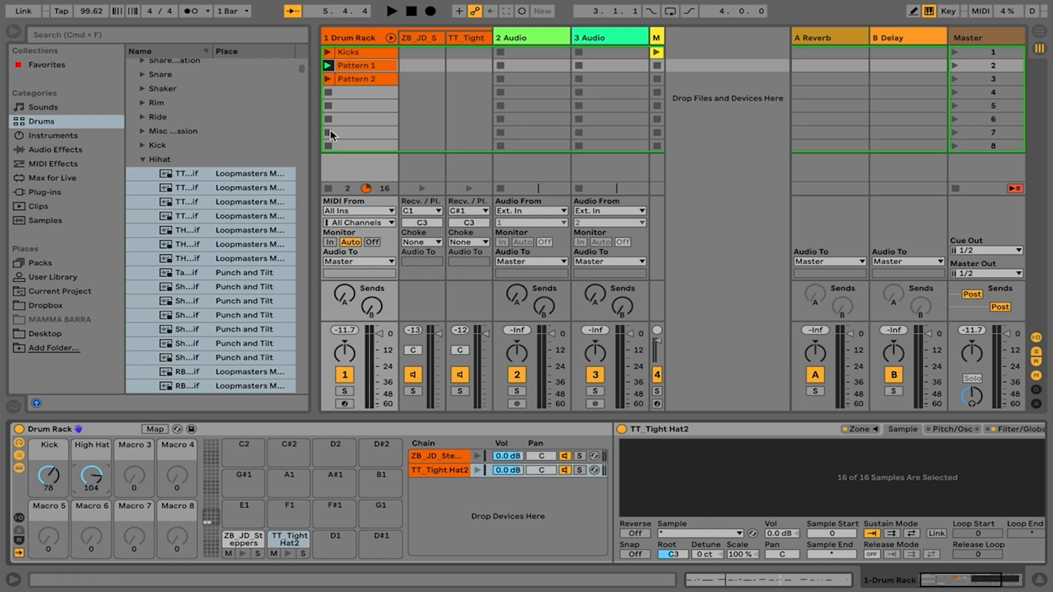
- Review Pattern 1's kick and hi-hat notes, and return to the Drum Rack's macro controls
double_click(363, 66)
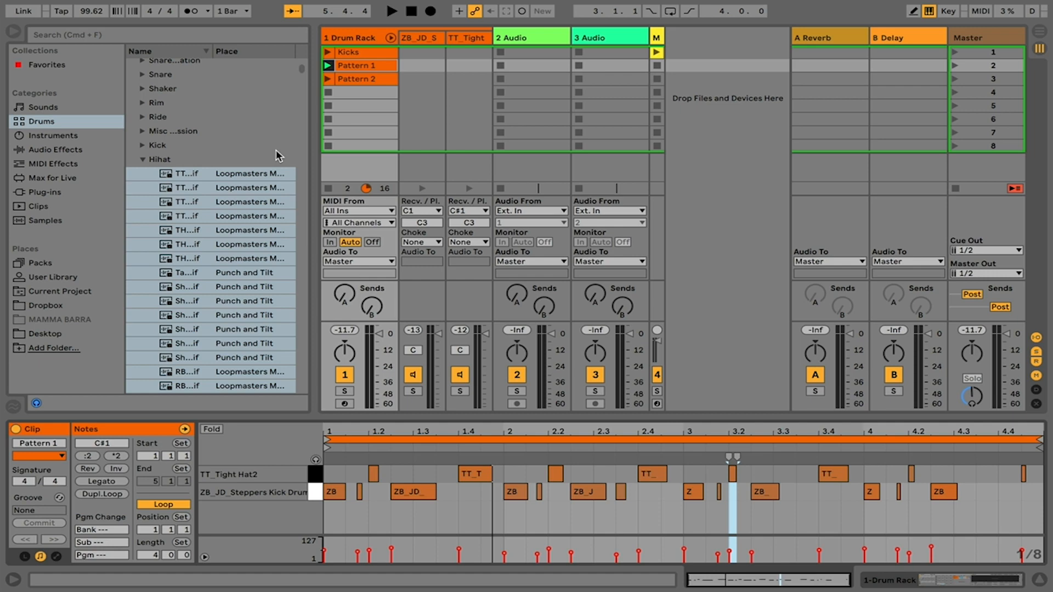
left_click(344, 37)
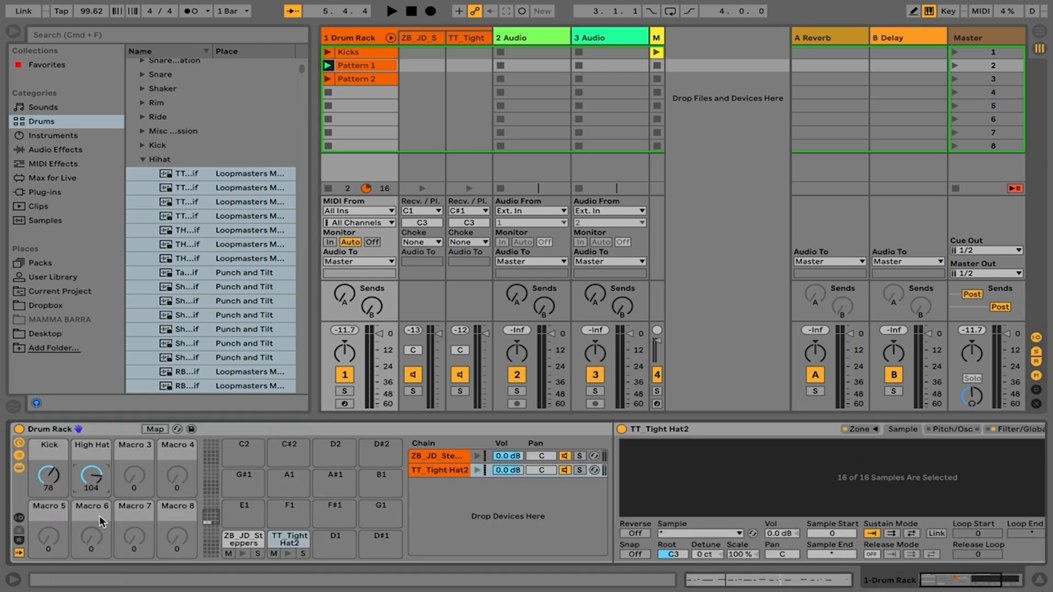